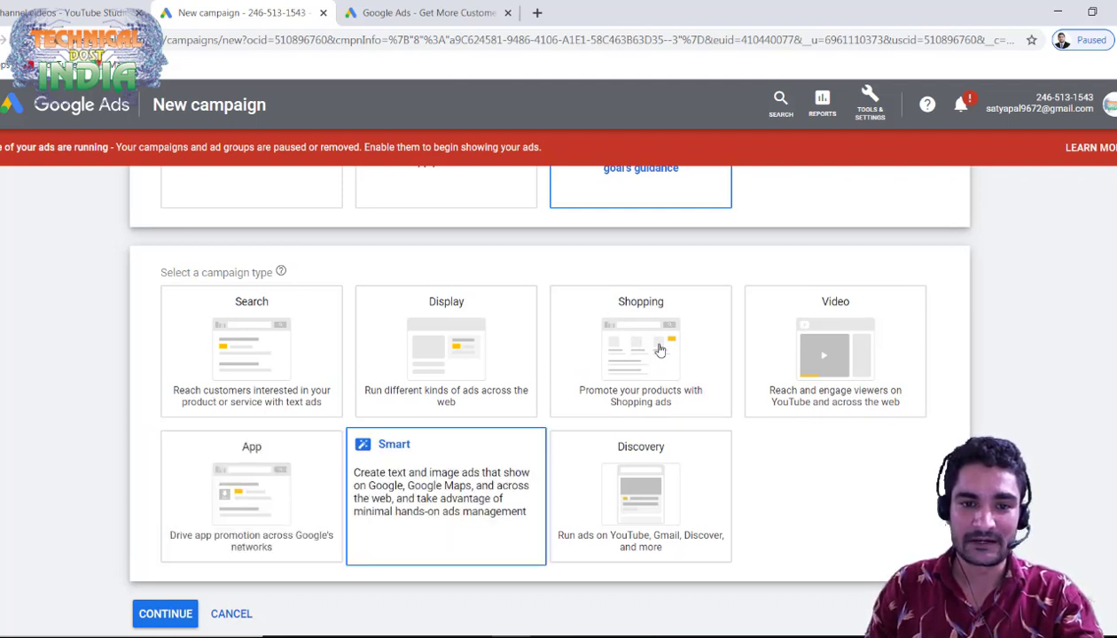
- Choose Video as the campaign type
key("Tab")
key("Return")
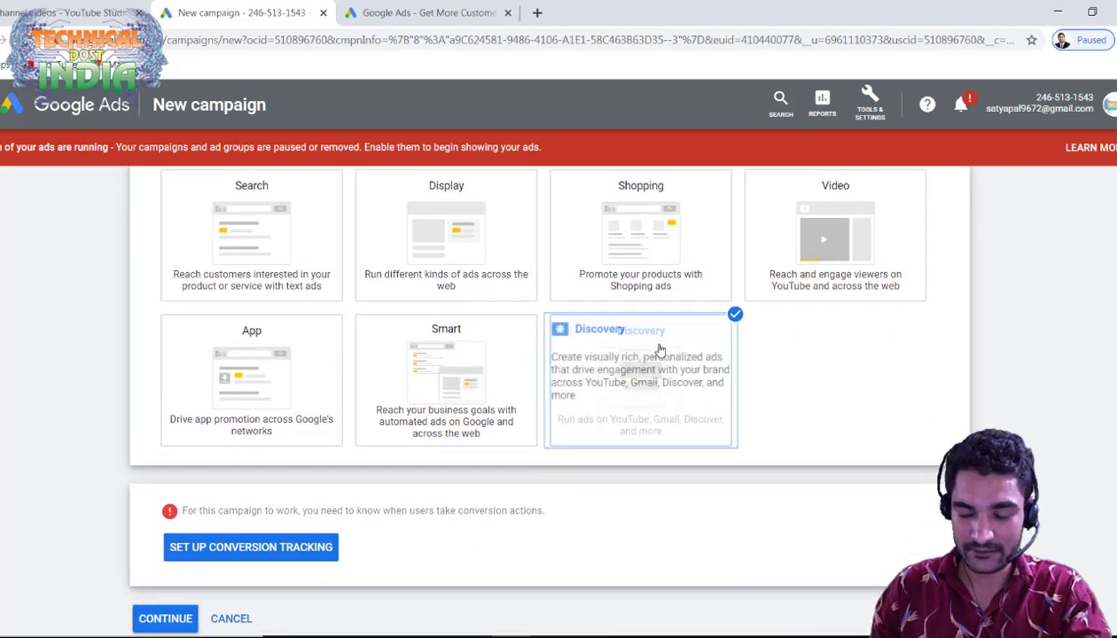
key("shift+Tab")
key("shift+Tab")
key("shift+Tab")
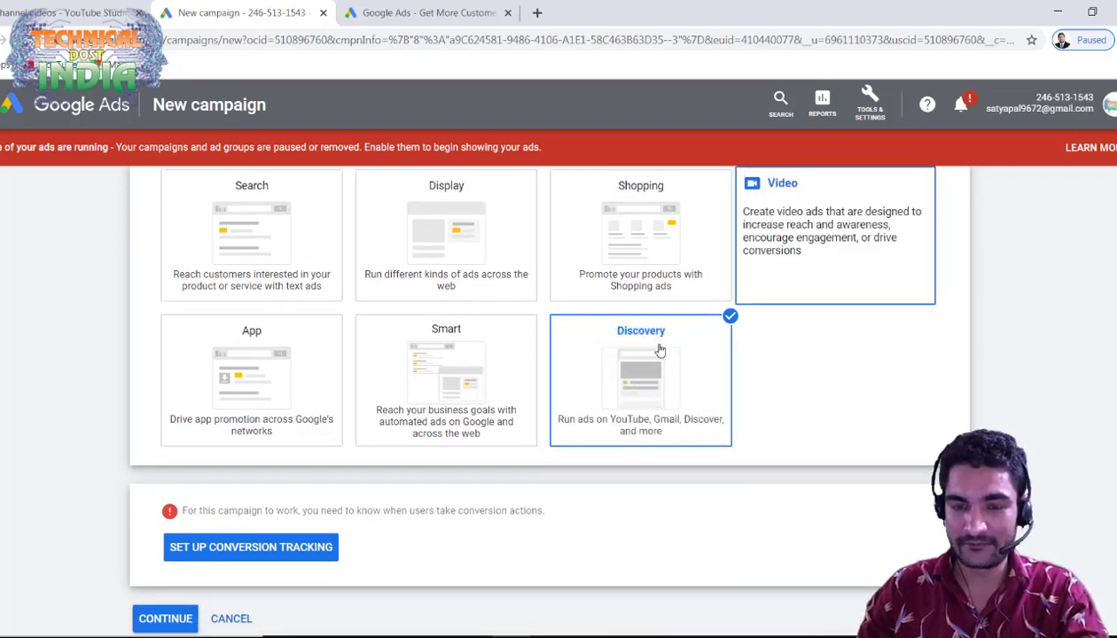
key("Return")
scroll(660, 350, "up", 3)
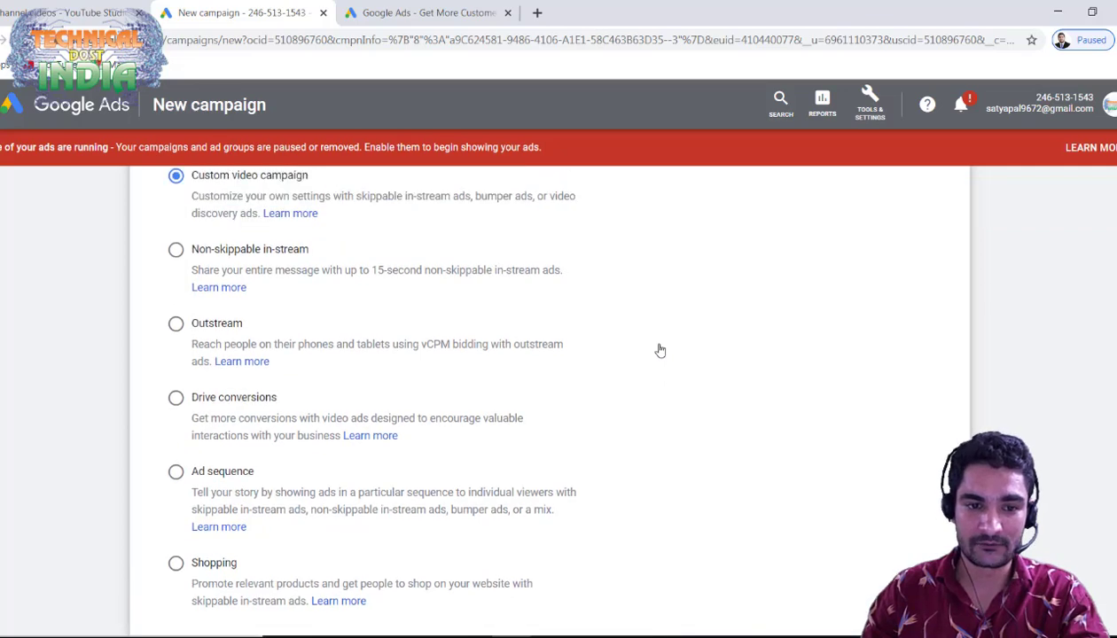
- Review the video campaign subtypes and continue with Custom video campaign
scroll(660, 350, "down", 1)
scroll(660, 350, "up", 1)
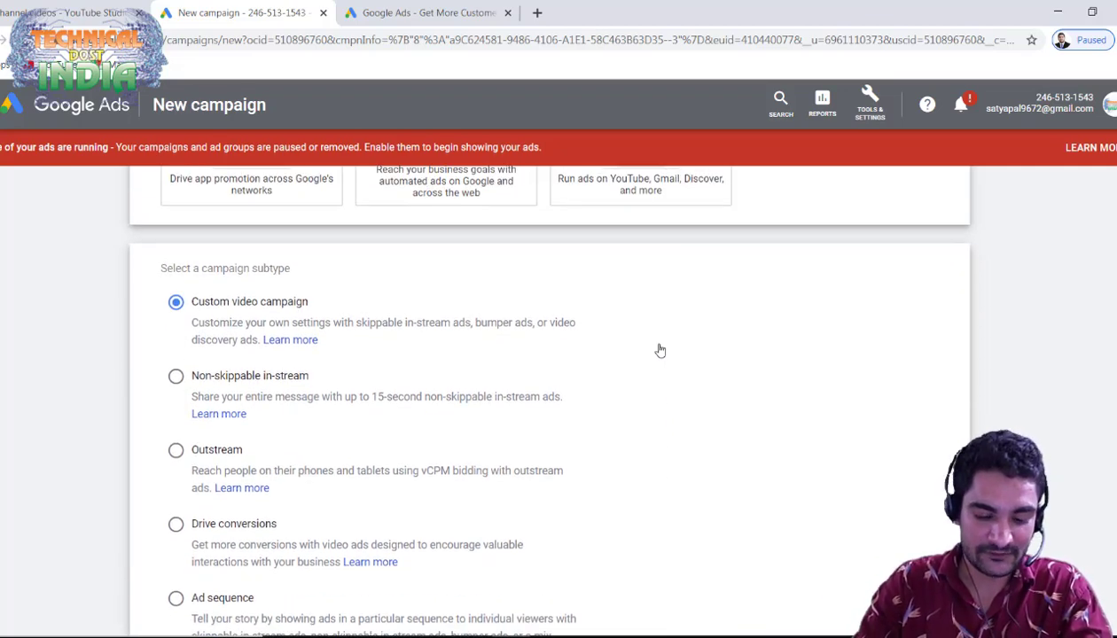
left_click(660, 350)
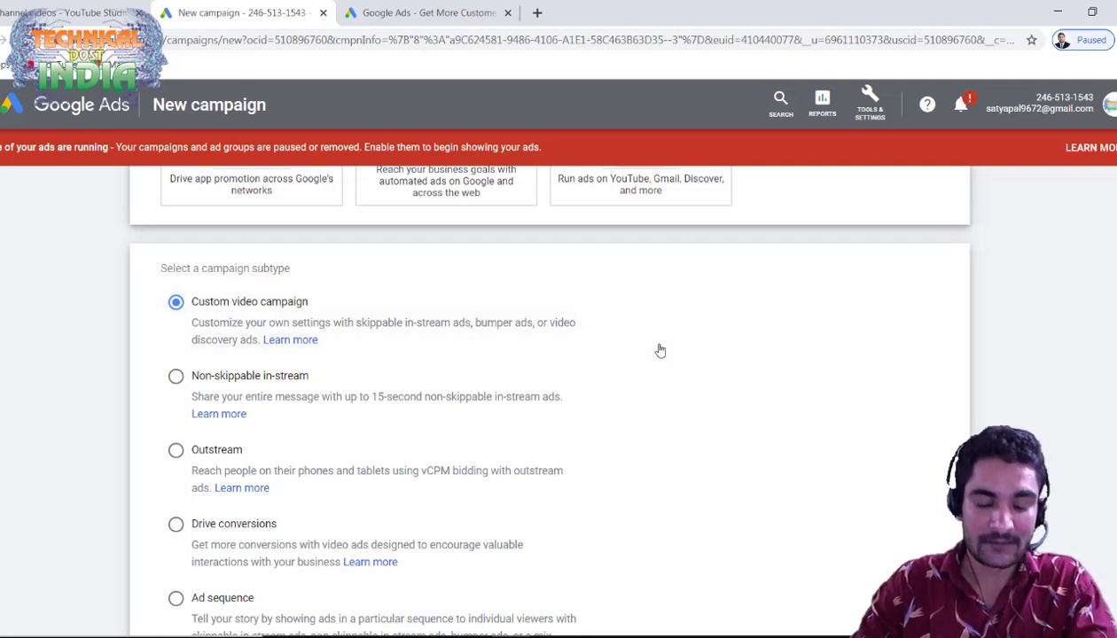
scroll(660, 351, "down", 3)
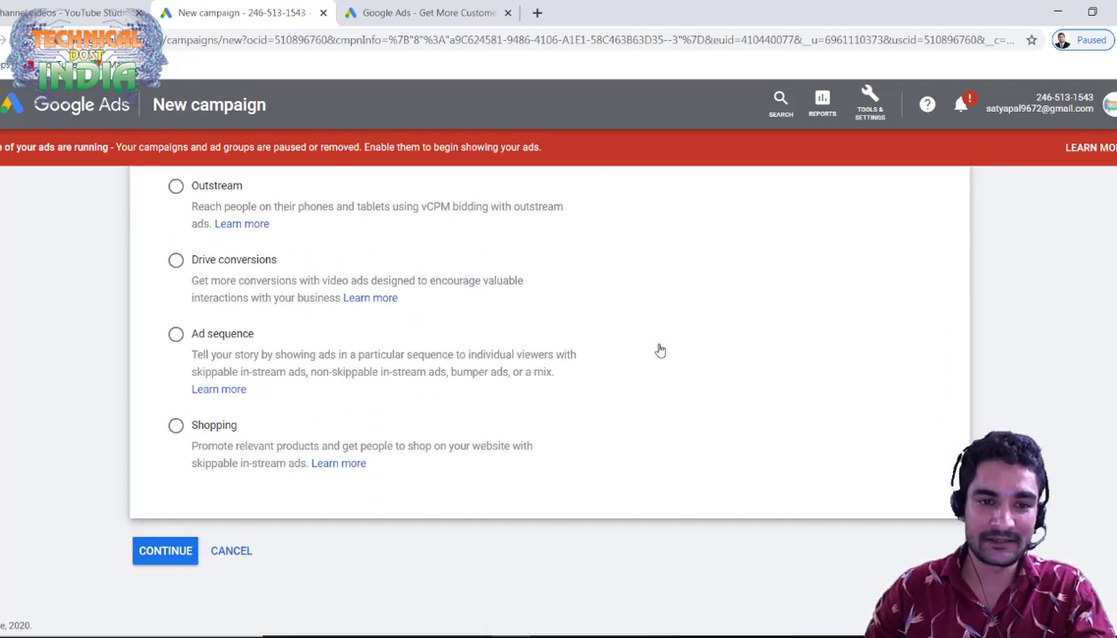
key("Return")
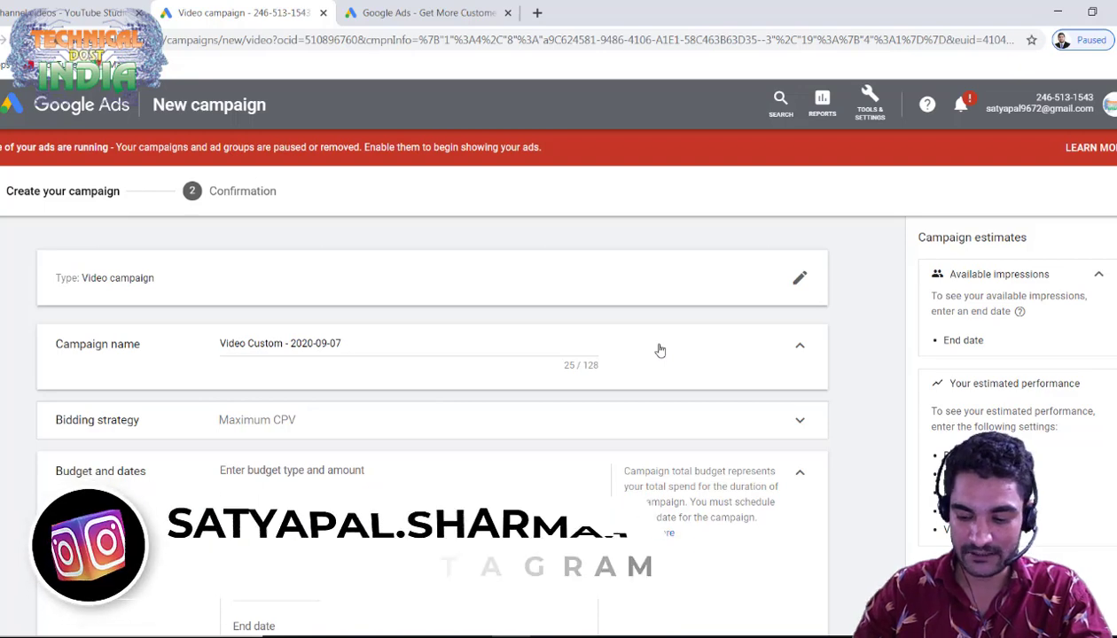
- Switch to YouTube Studio, copy the newest upload's full title, and return to the Google Ads campaign form
left_click(340, 344)
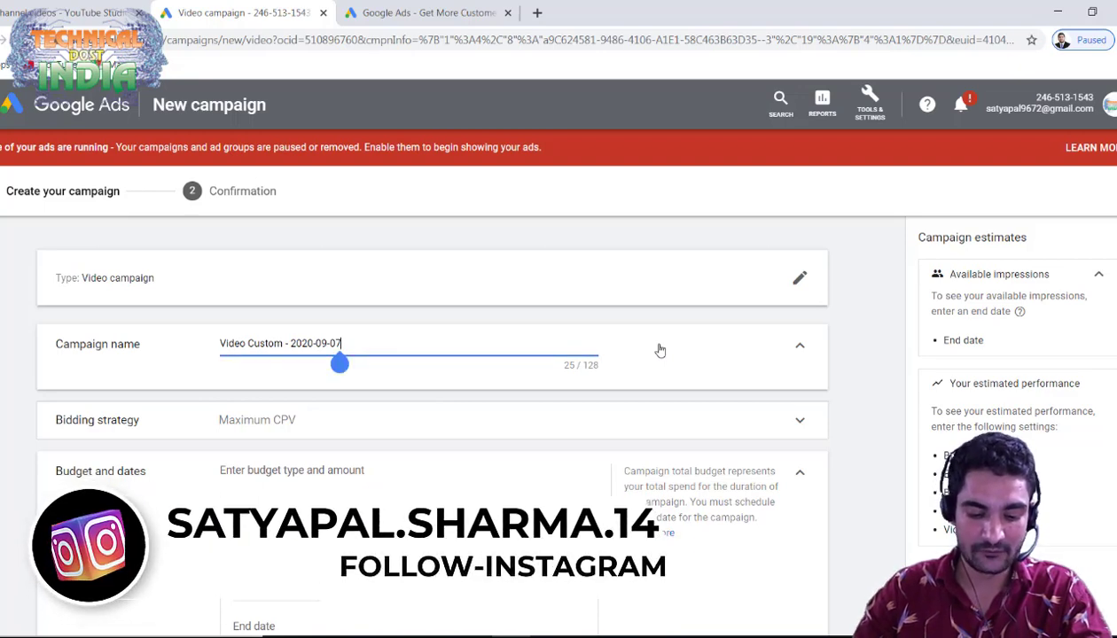
left_click(73, 12)
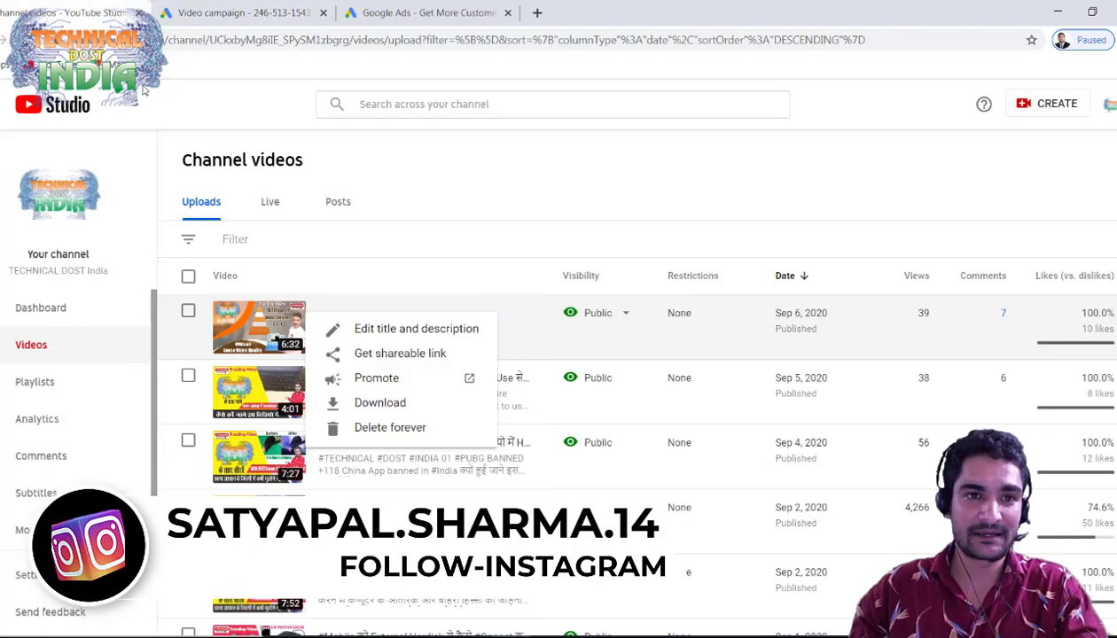
left_click(439, 340)
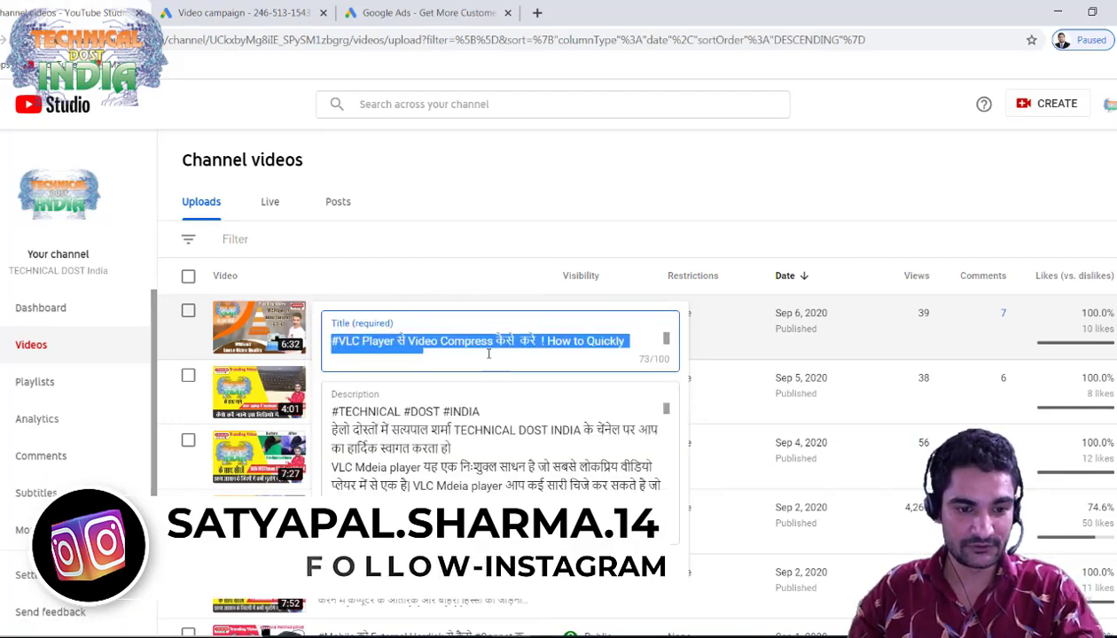
left_click(307, 17)
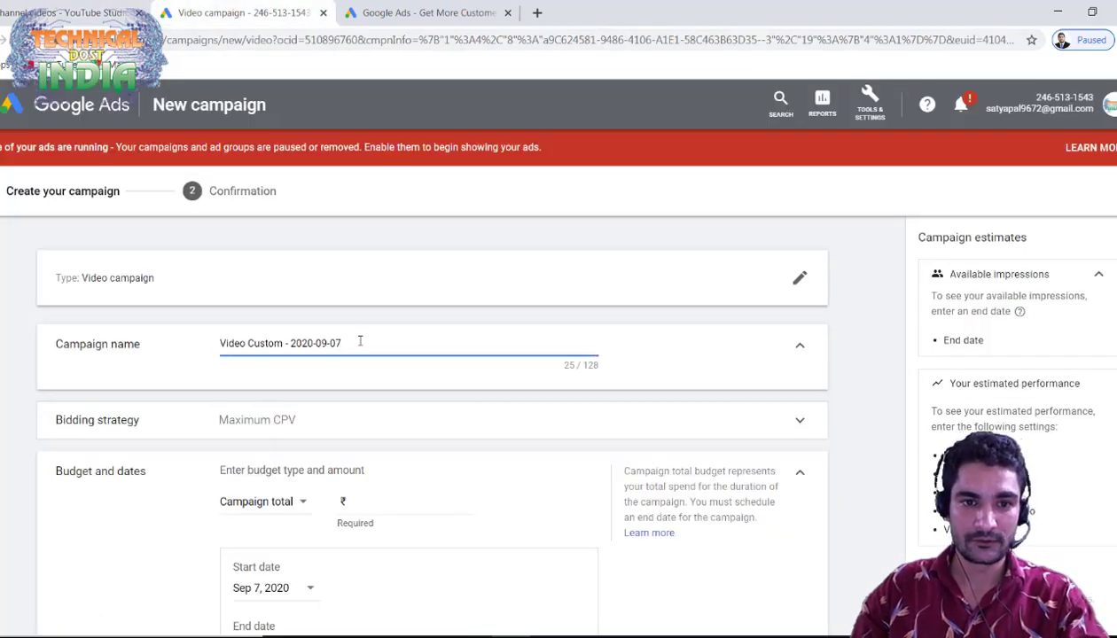
- Replace the default campaign name with the copied title "#VLC Player से Video Compress कैसे करे ! How to Quickly #Compress Video"
key("ctrl+a")
key("BackSpace")
type("#VLC Player से Video Compress कैसे करे ! How to Quickly #Compress Video")
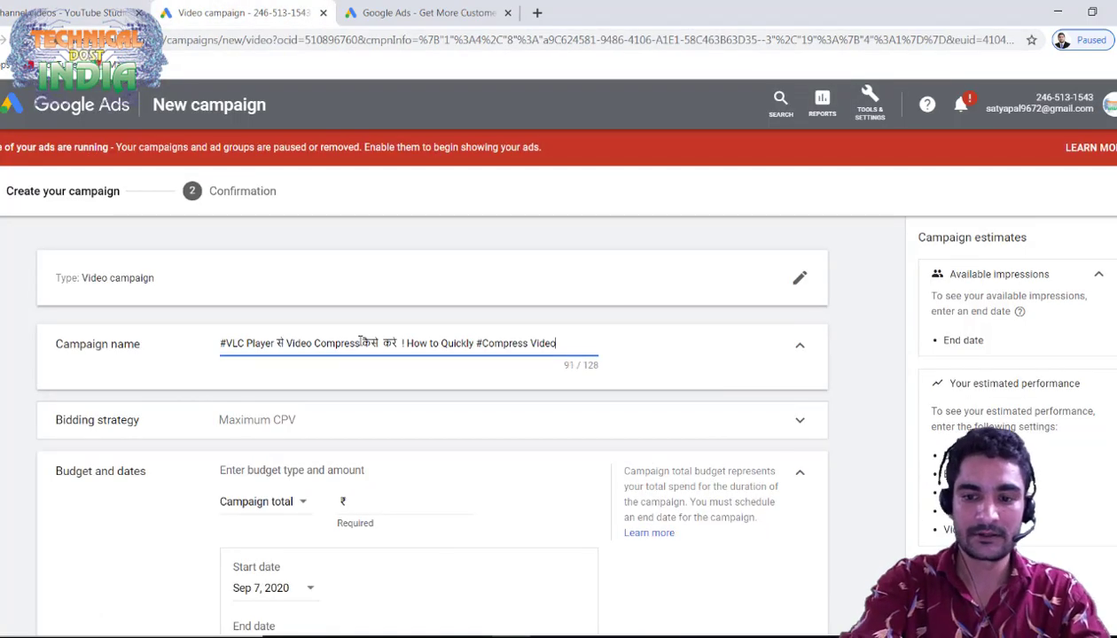
- Shorten the campaign name to "VLC Player से Video Compress कैसे करे", removing the leading hash and the English part
left_click(226, 346)
key("BackSpace")
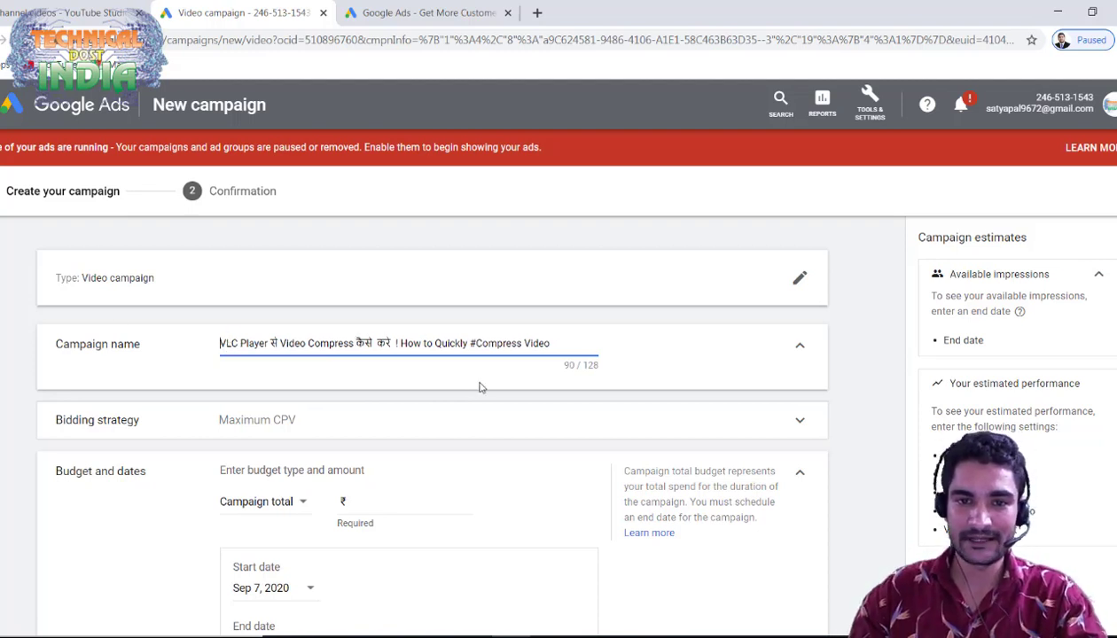
left_click(550, 343)
key("BackSpace")
key("BackSpace")
key("BackSpace")
key("BackSpace")
key("BackSpace")
key("BackSpace")
key("BackSpace")
key("BackSpace")
key("BackSpace")
key("BackSpace")
key("BackSpace")
key("BackSpace")
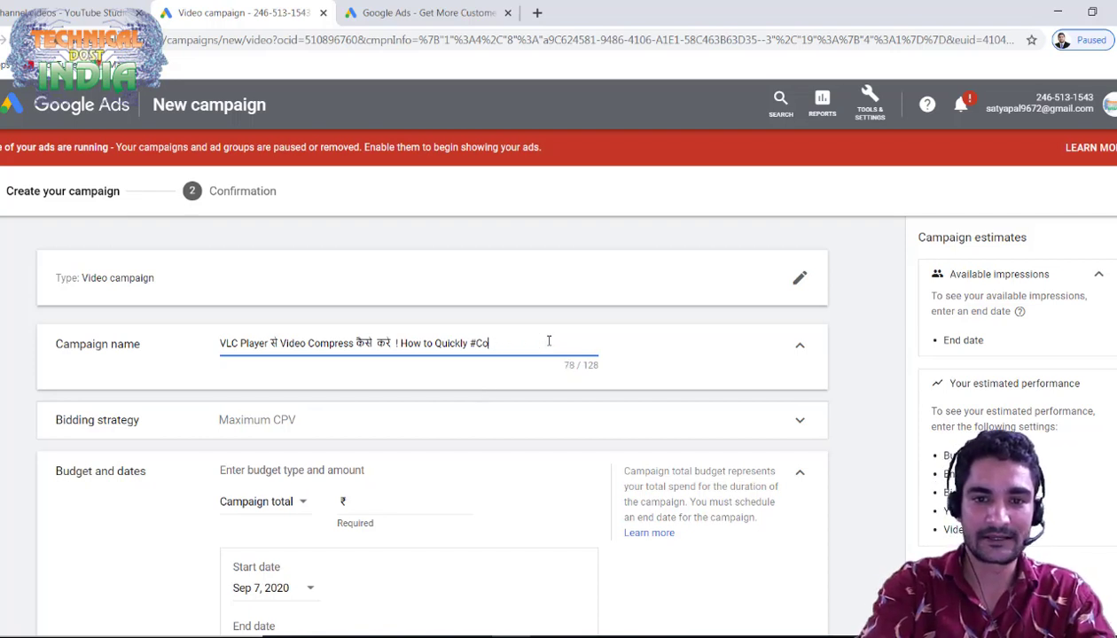
key("BackSpace")
key("BackSpace")
key("BackSpace")
key("BackSpace")
key("BackSpace")
key("BackSpace")
key("BackSpace")
key("BackSpace")
key("BackSpace")
key("BackSpace")
key("BackSpace")
key("BackSpace")
key("BackSpace")
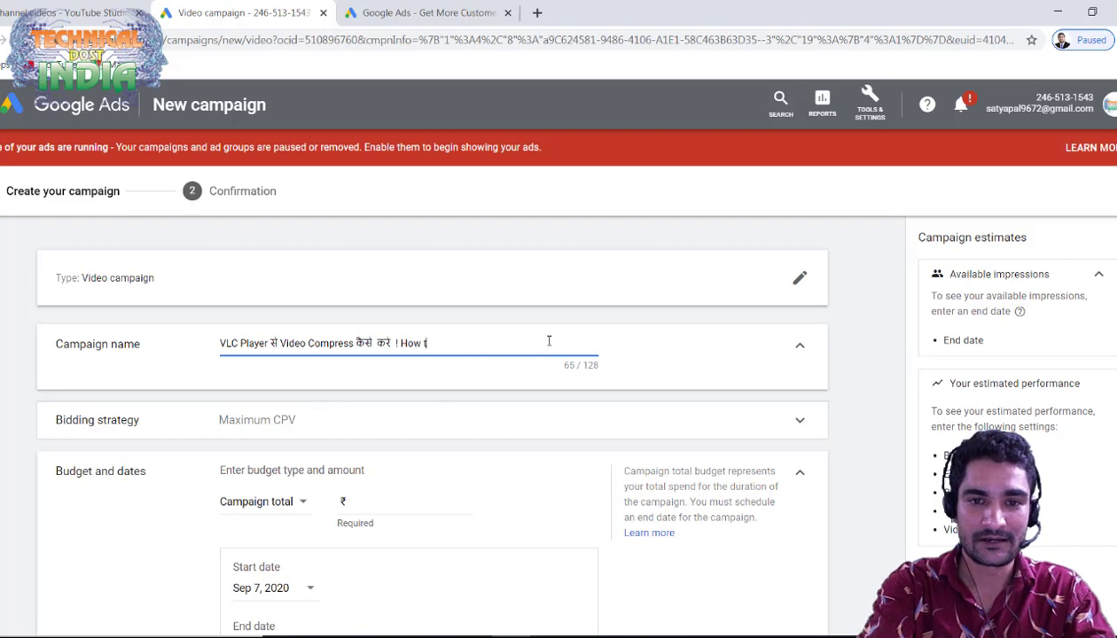
key("BackSpace")
key("BackSpace")
key("BackSpace")
key("BackSpace")
key("BackSpace")
key("BackSpace")
key("BackSpace")
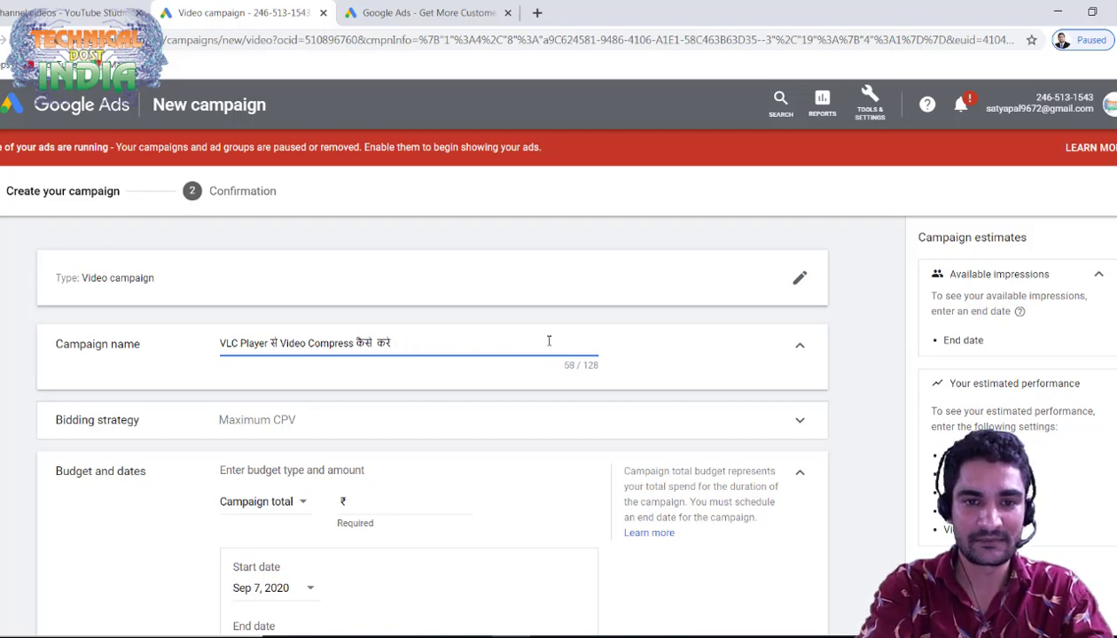
- Examine the available bid strategies and keep Maximum CPV
left_click(315, 421)
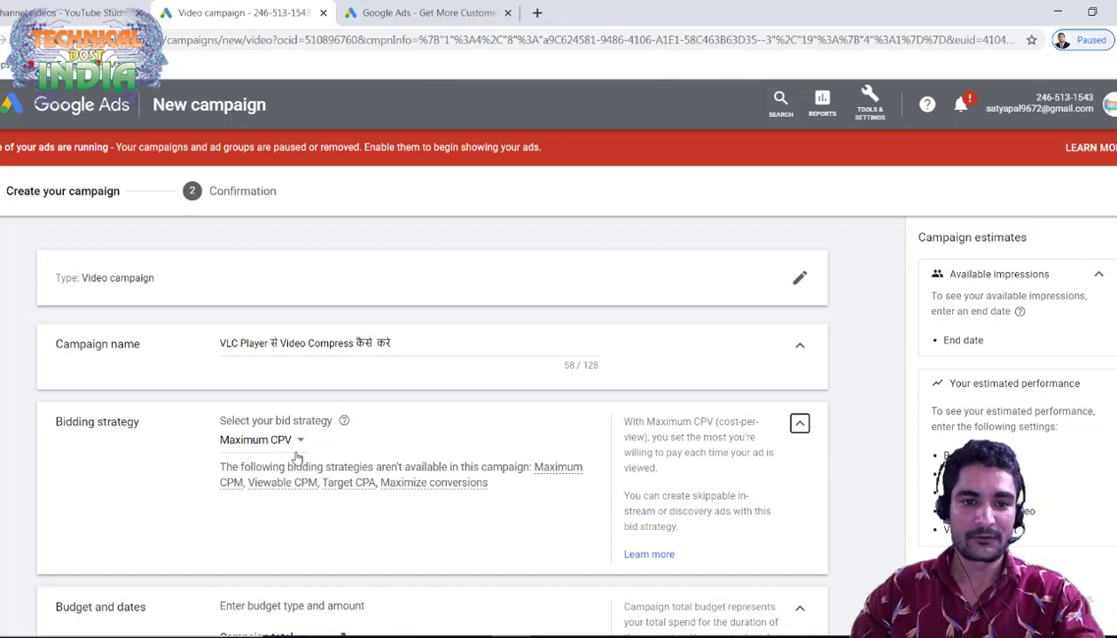
left_click(295, 447)
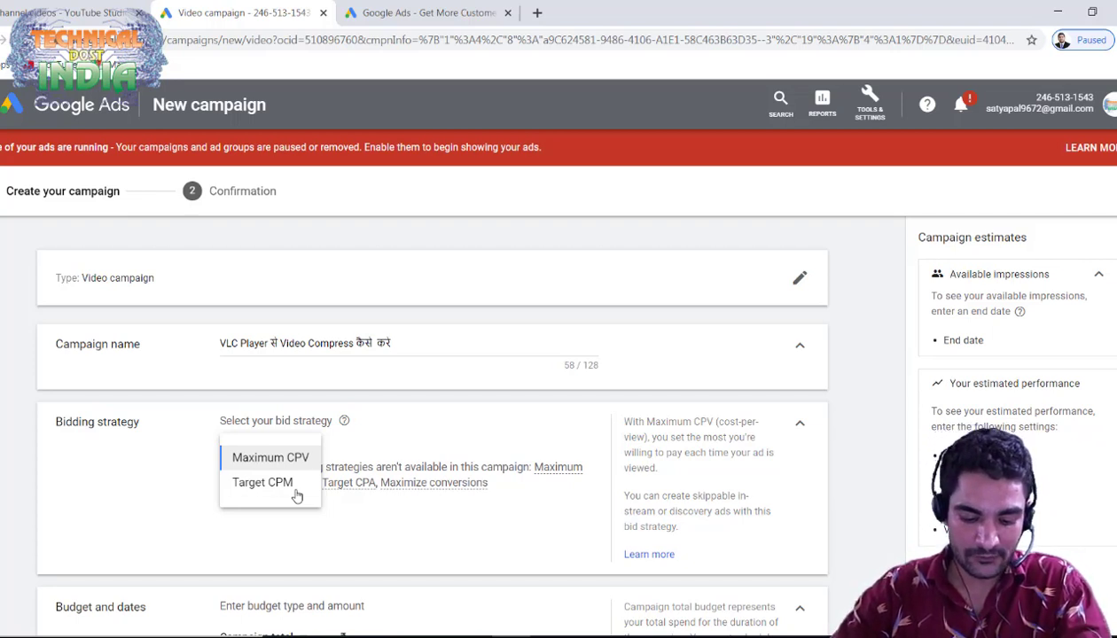
left_click(296, 491)
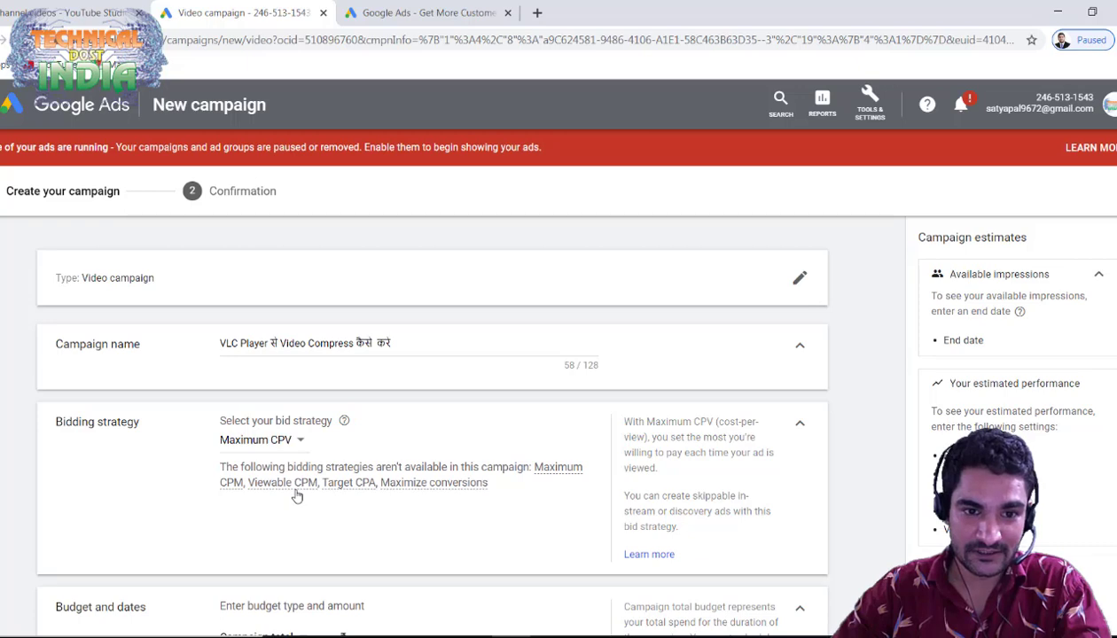
left_click(297, 497)
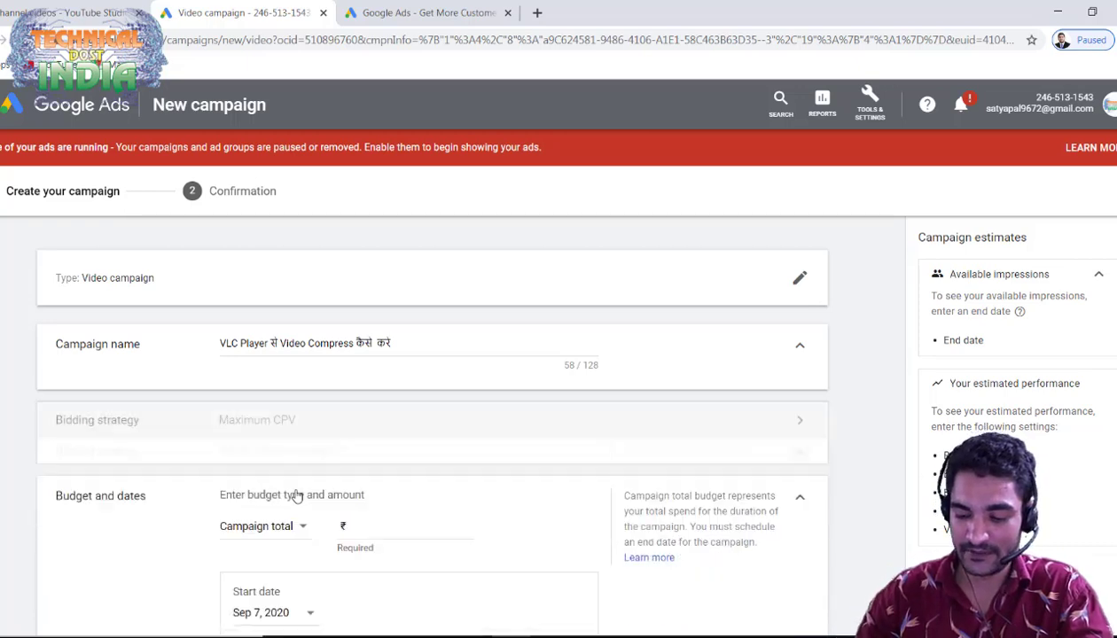
- Switch the budget type to Daily and set the amount to ₹200
scroll(297, 497, "down", 2)
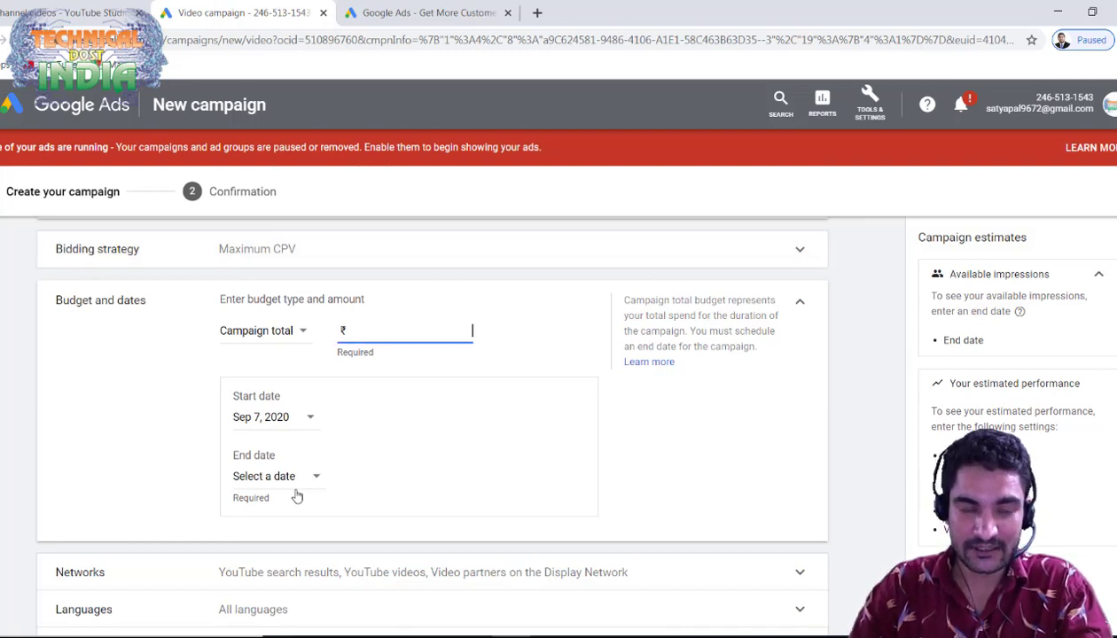
key("shift+Tab")
key("Return")
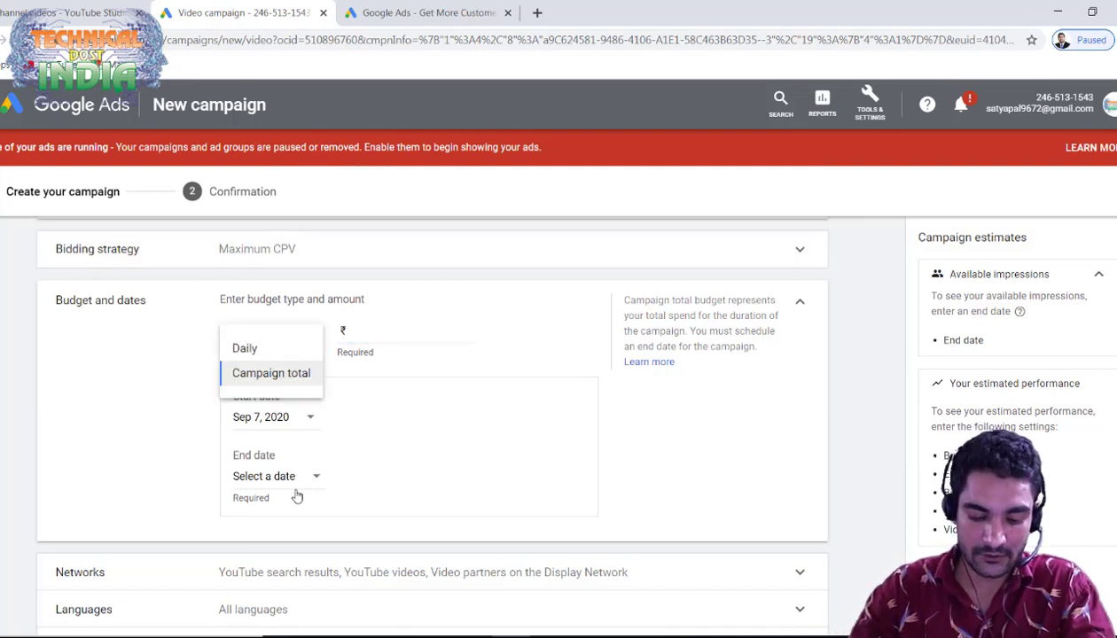
key("Up")
key("Return")
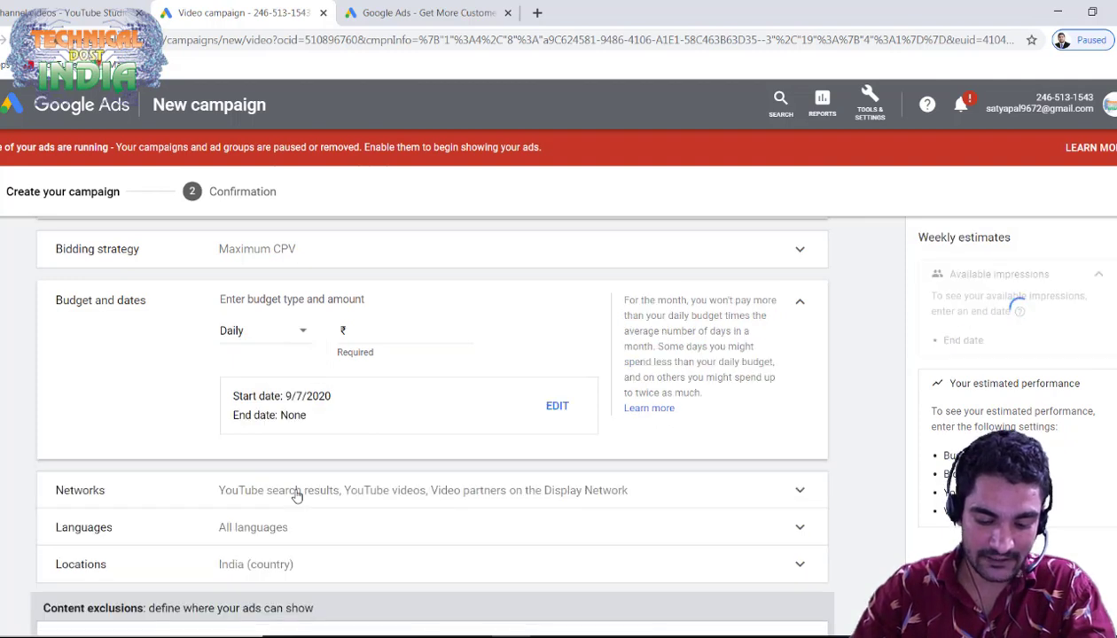
key("Tab")
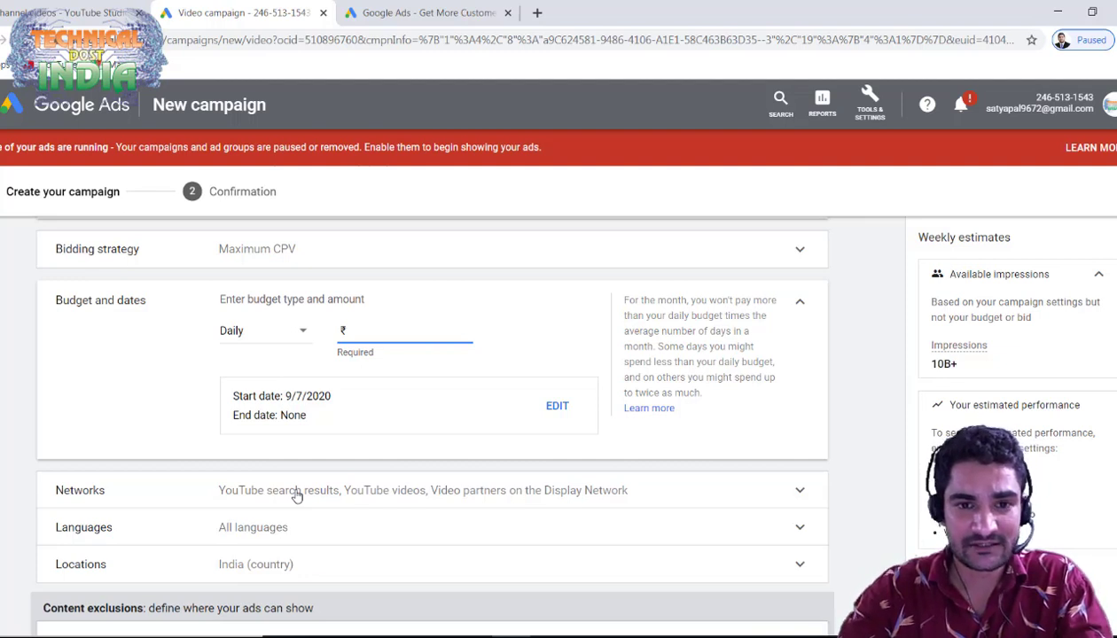
type("200")
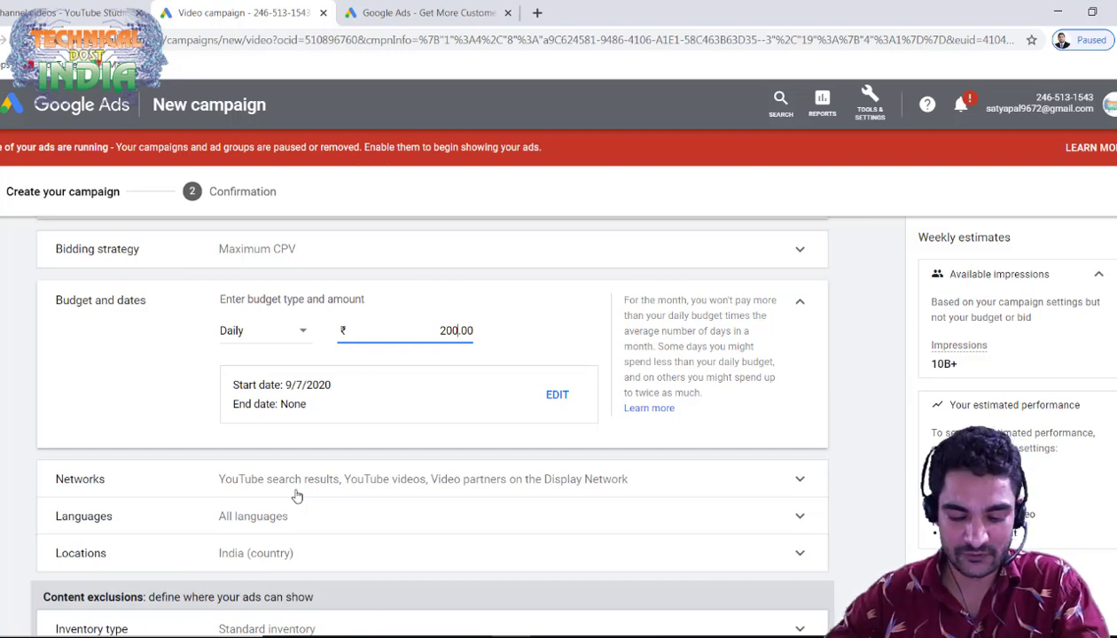
key("Tab")
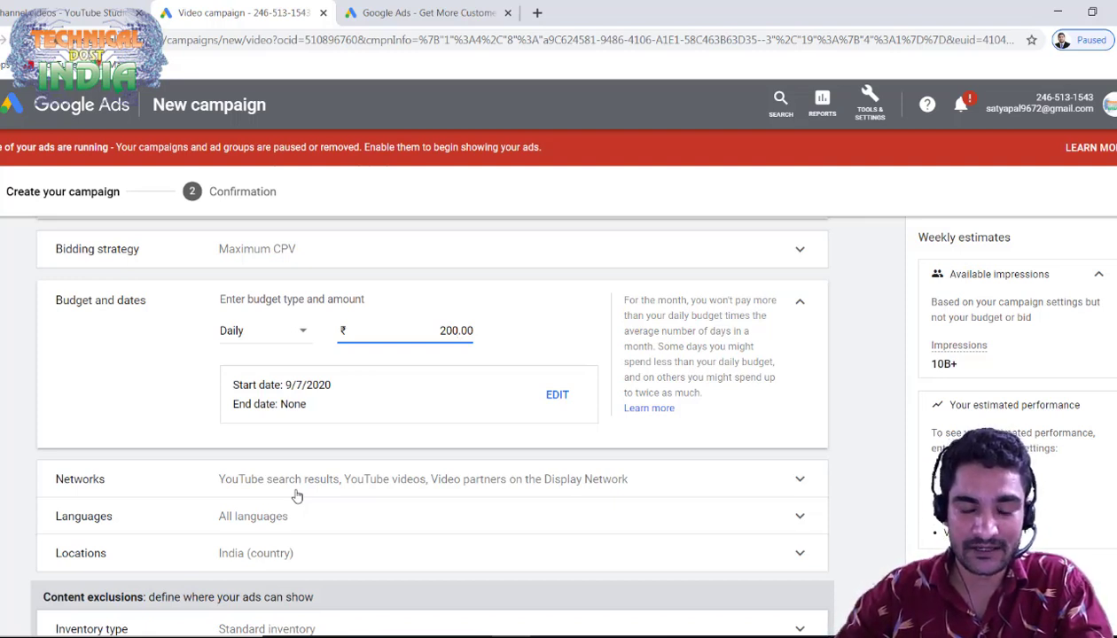
- Exclude video partners on the Display Network from the campaign's networks, keeping YouTube search results and YouTube videos
left_click(297, 494)
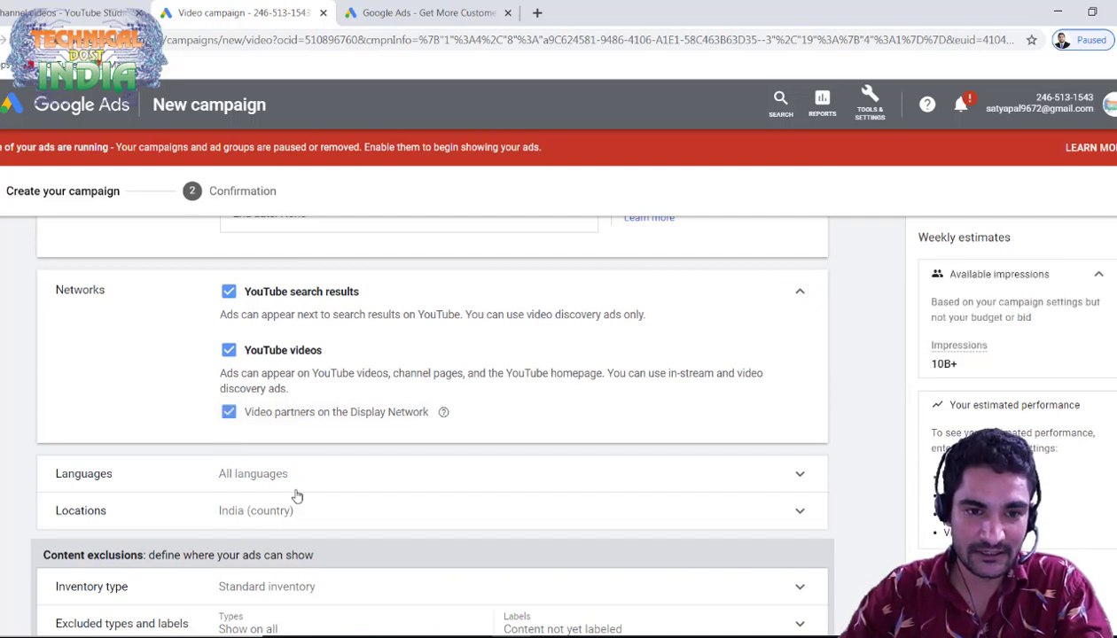
key("space")
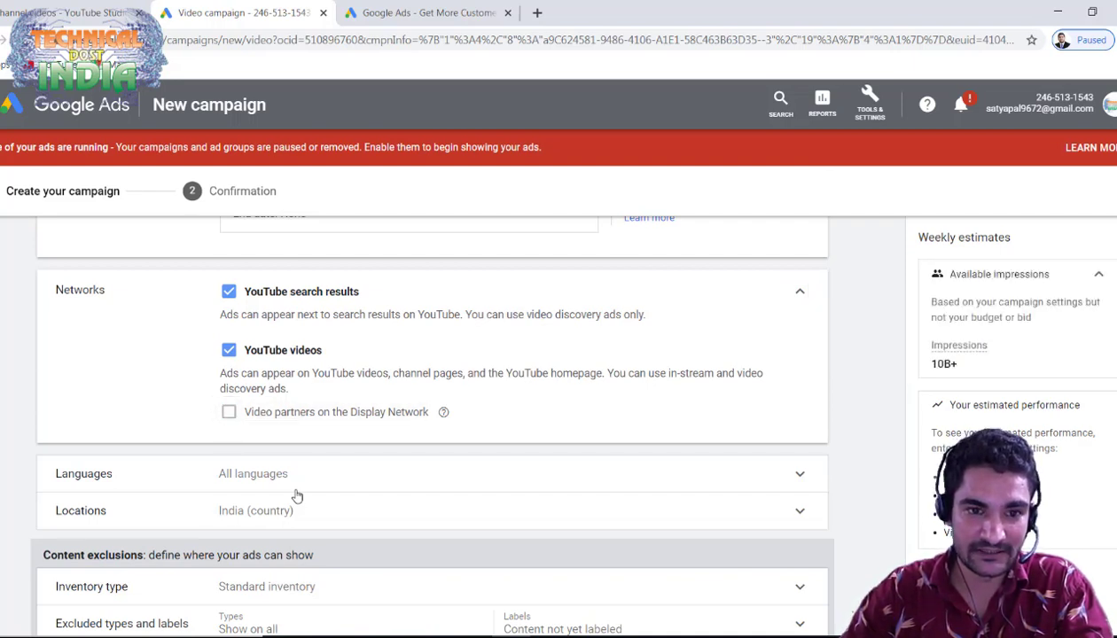
left_click(296, 496)
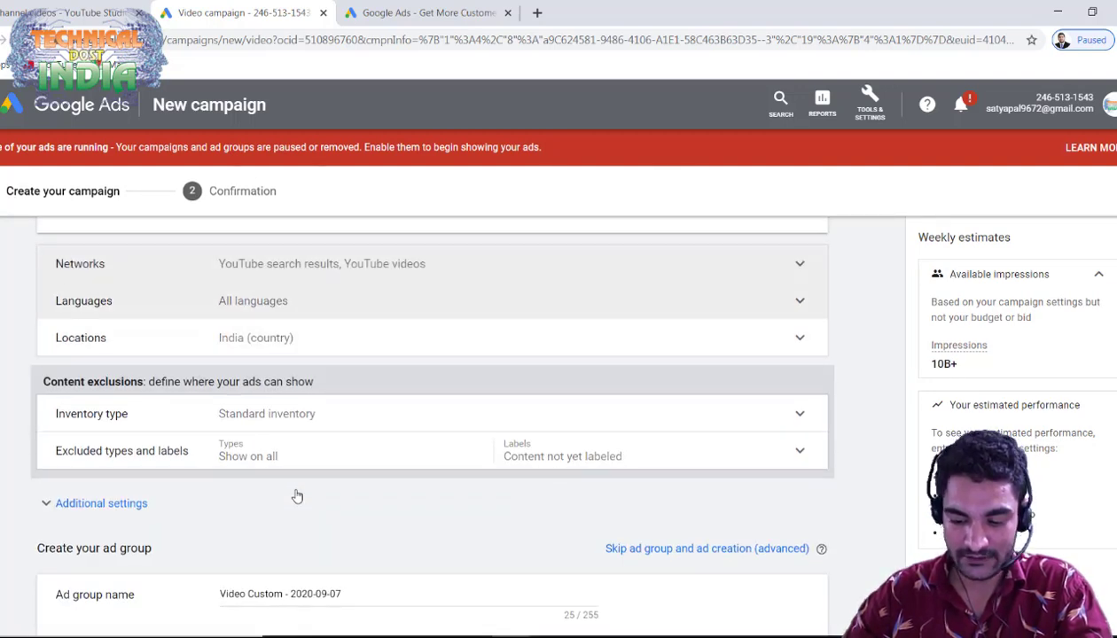
- Set Hindi as the campaign's target language
key("Return")
key("Tab")
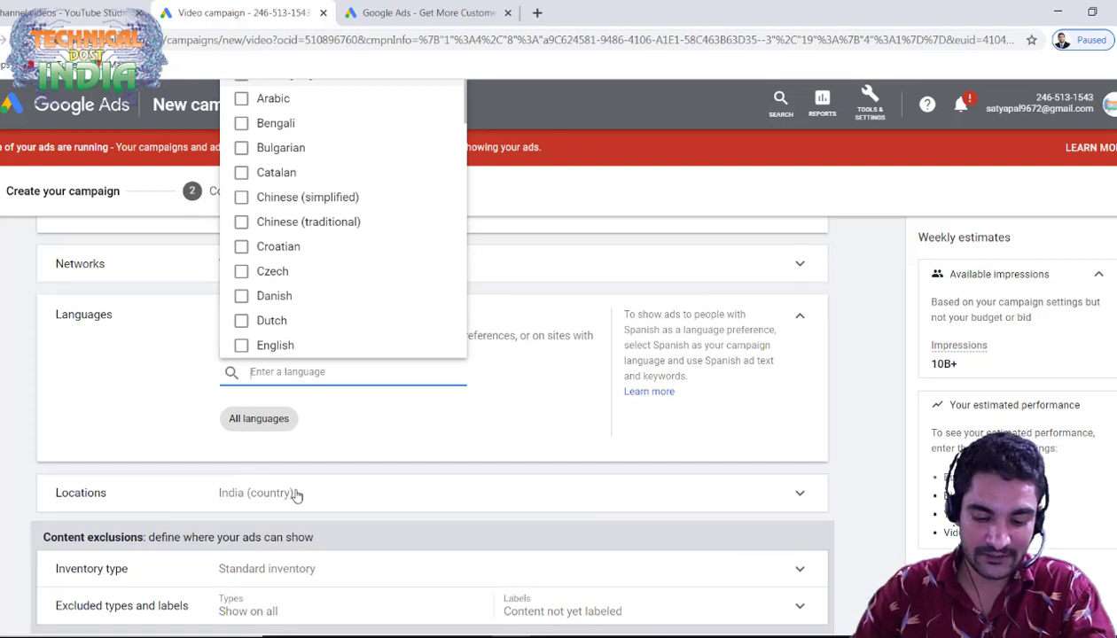
type("hindi")
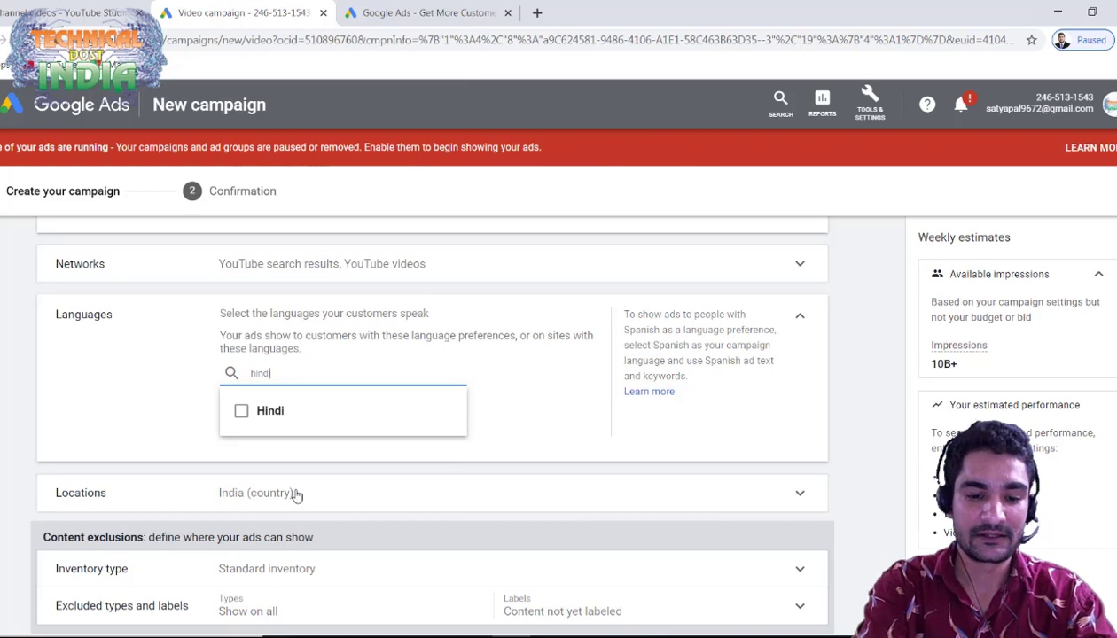
key("Return")
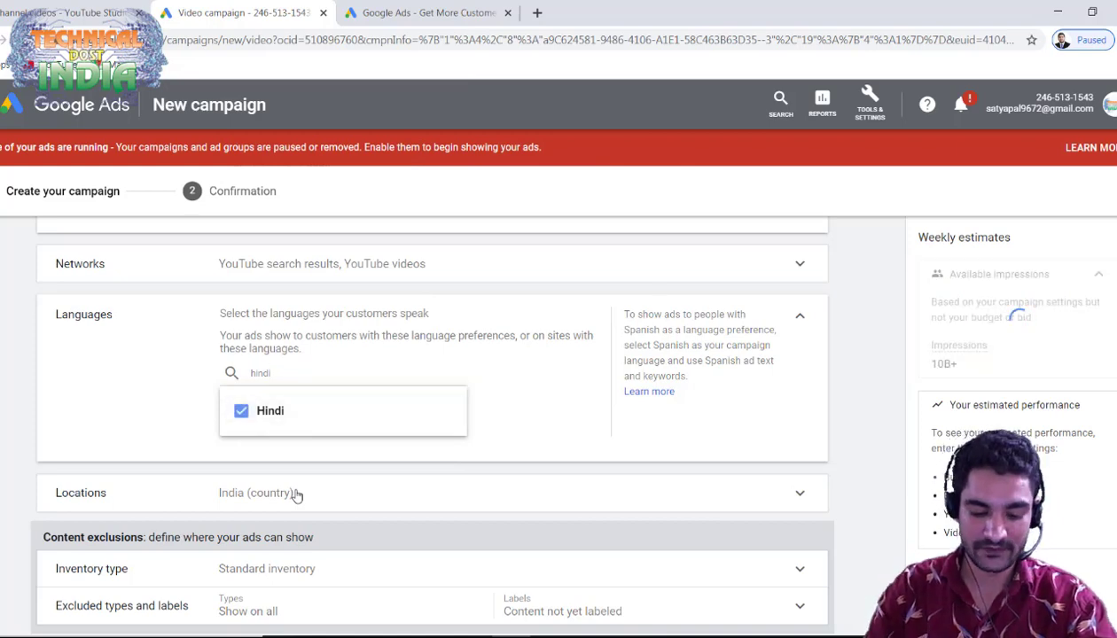
- Target the state of Rajasthan, India as the campaign's location instead of the whole country
left_click(296, 495)
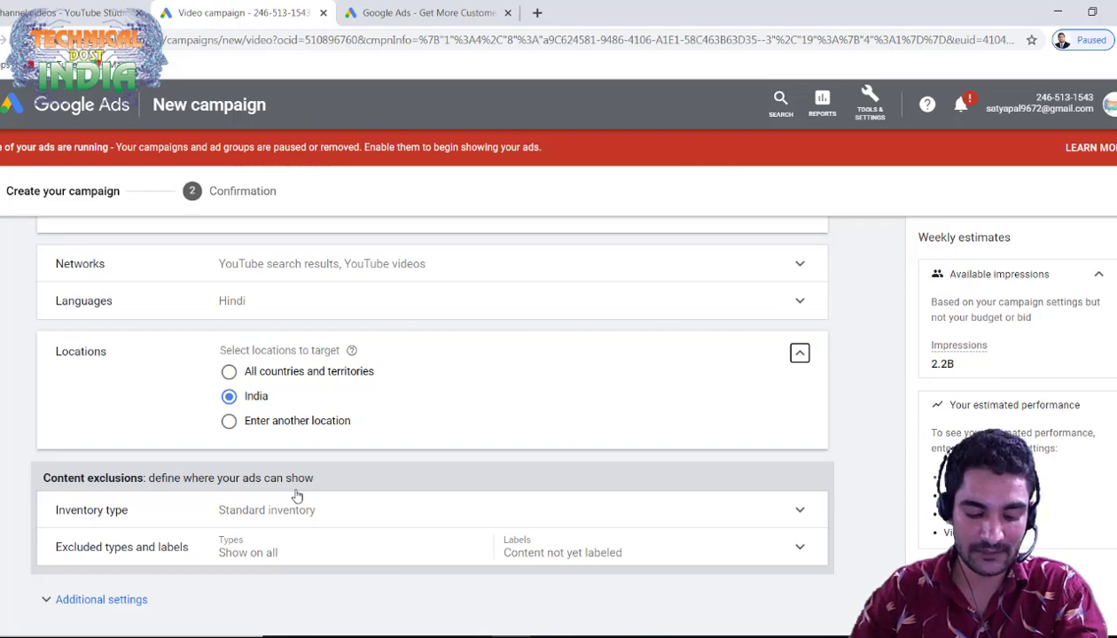
left_click(297, 421)
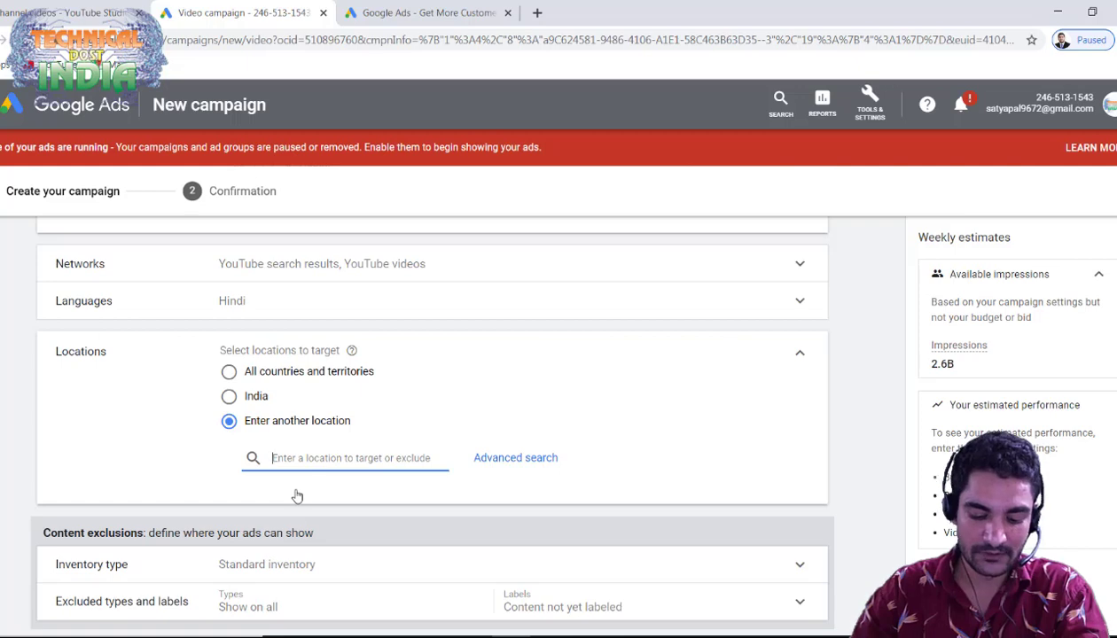
type("rjs")
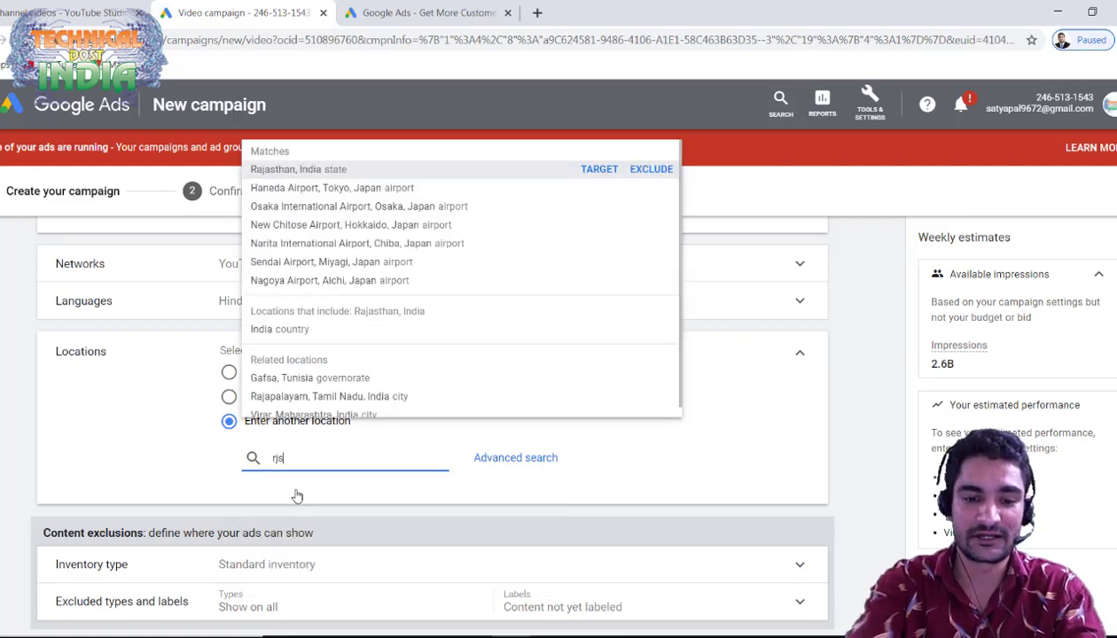
type("than")
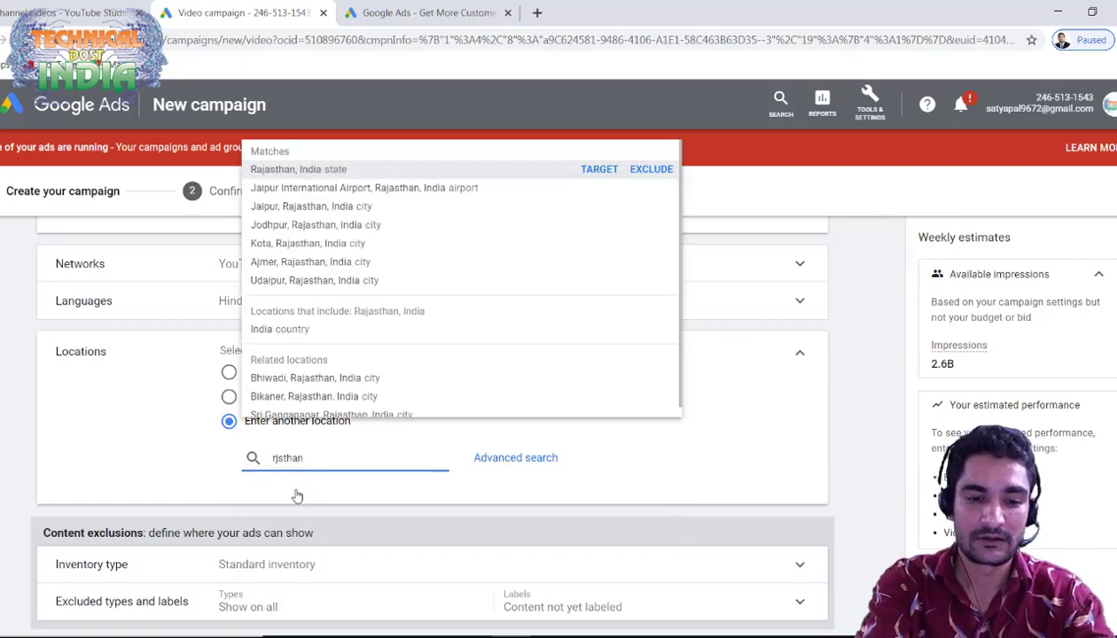
left_click(599, 168)
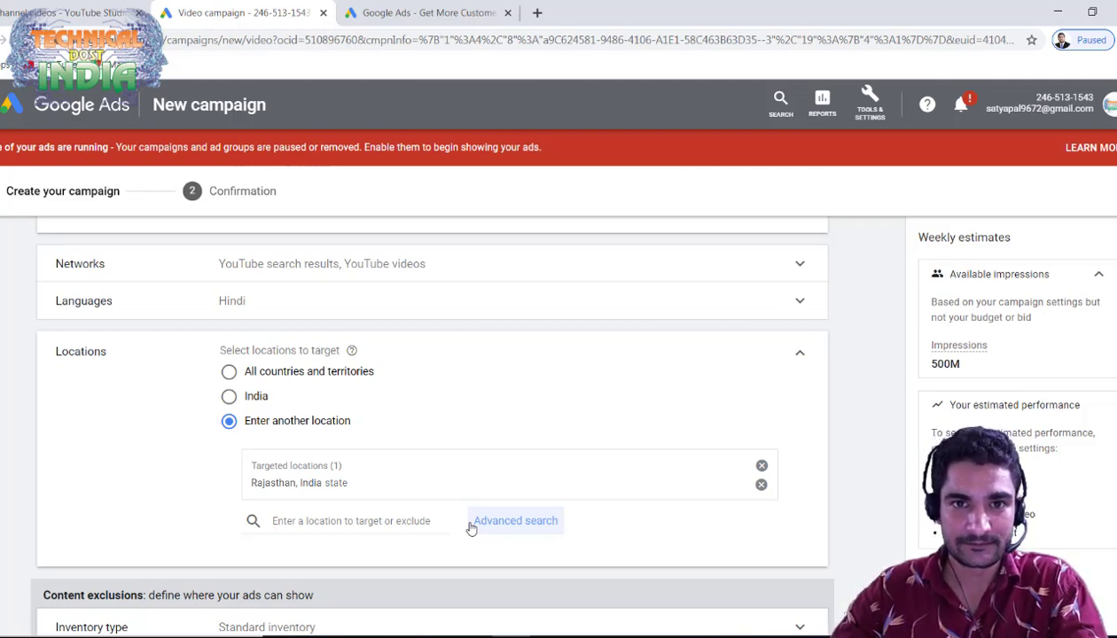
key("Escape")
- Set the campaign's inventory type to Expanded inventory
key("Tab")
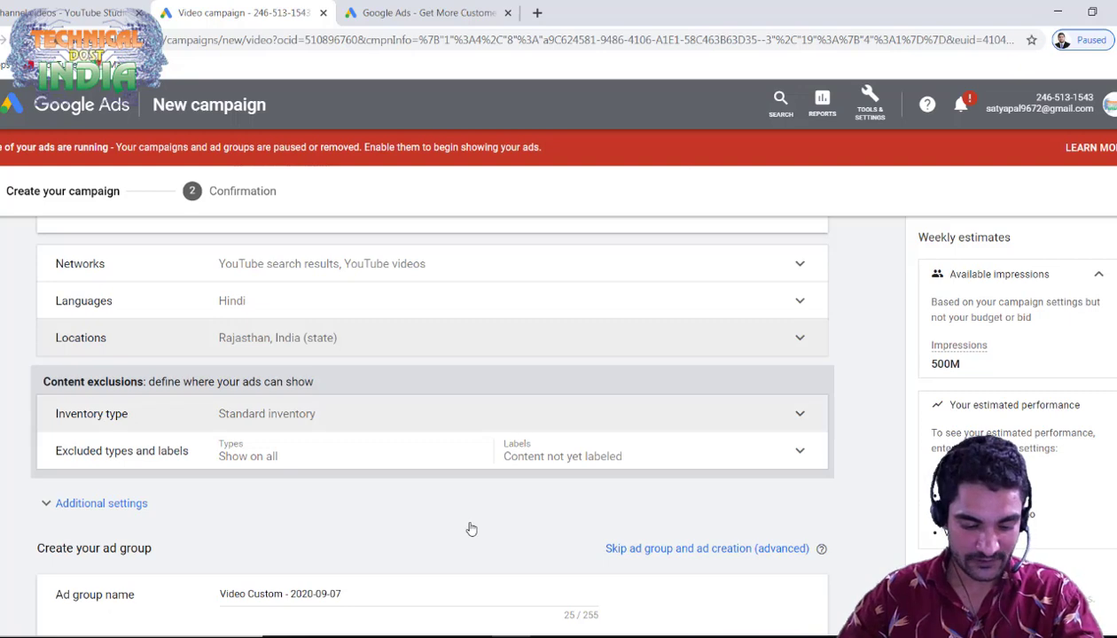
key("Return")
scroll(471, 528, "down", 2)
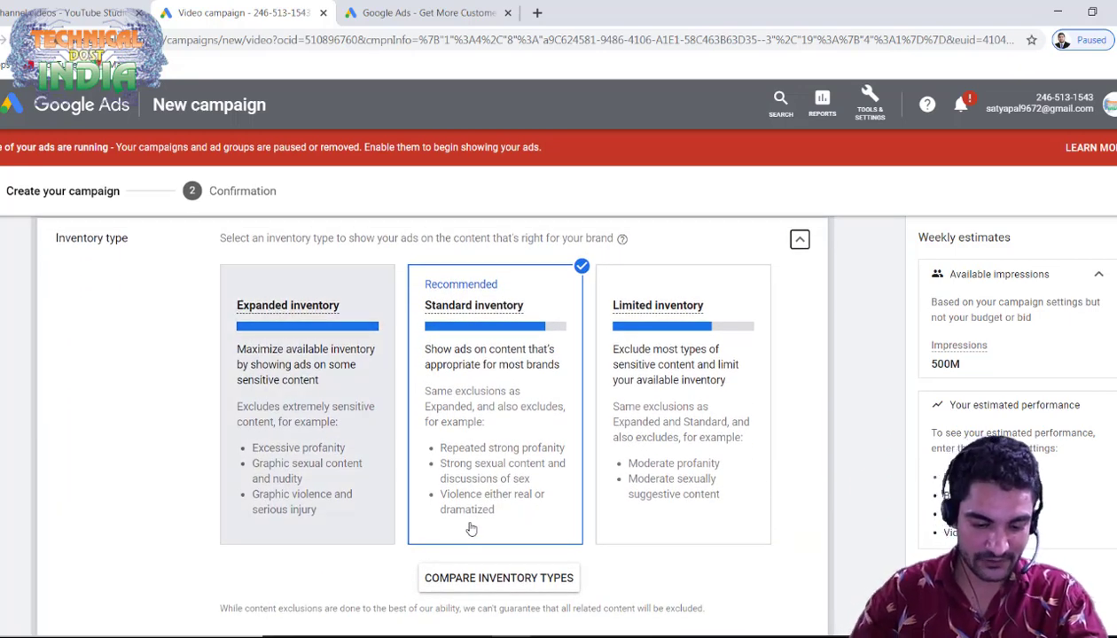
key("Return")
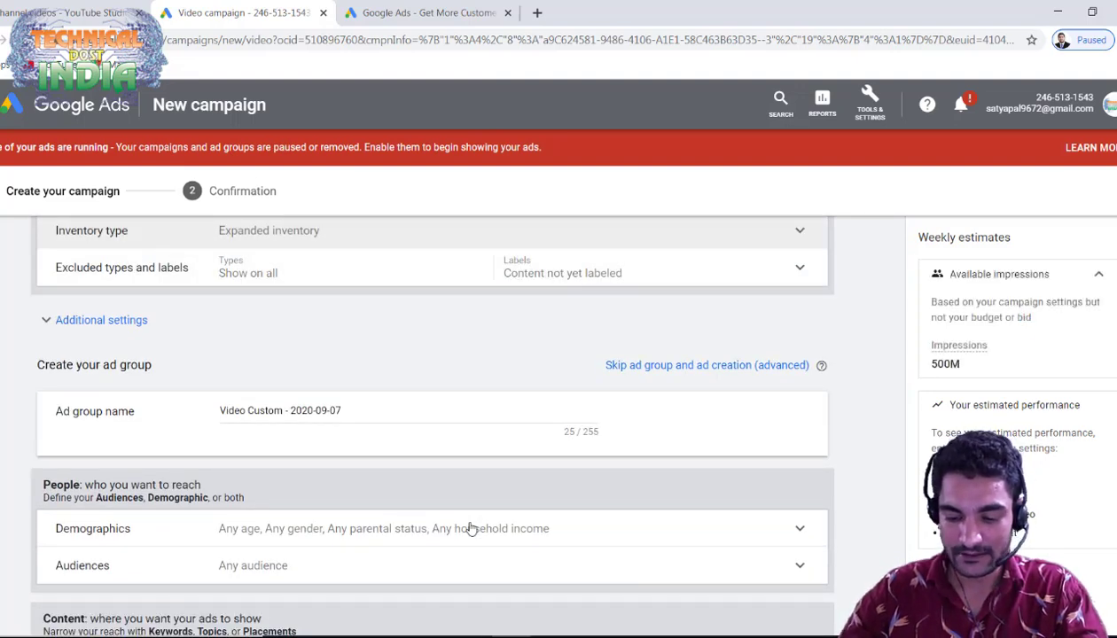
- Exclude embedded YouTube videos and live streaming videos from the content types where the ads can show
key("Tab")
key("Return")
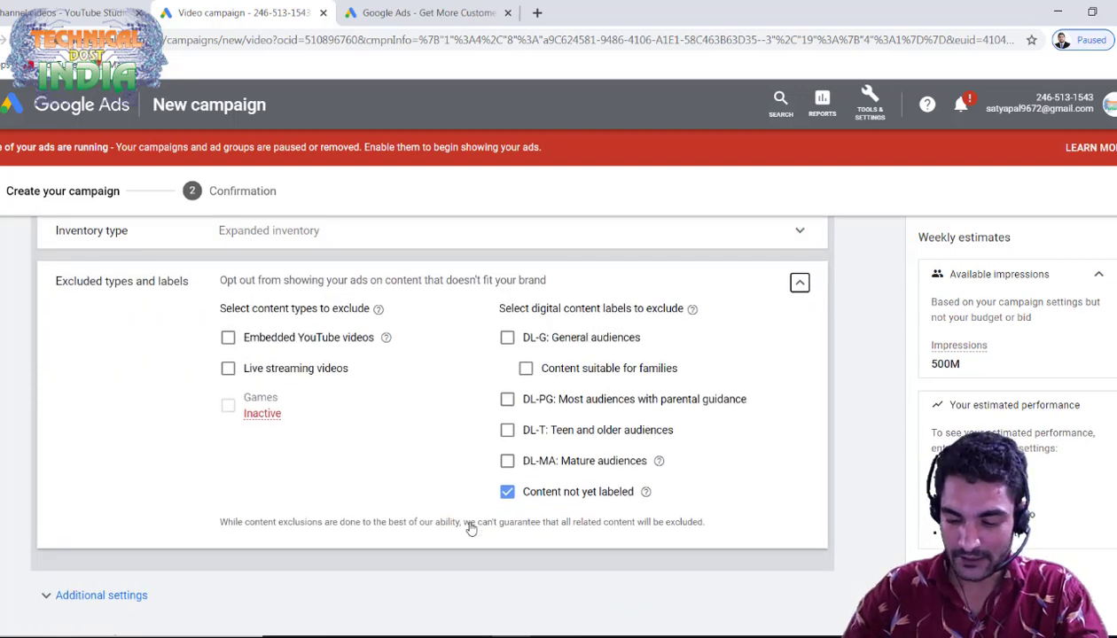
key("Tab")
key("space")
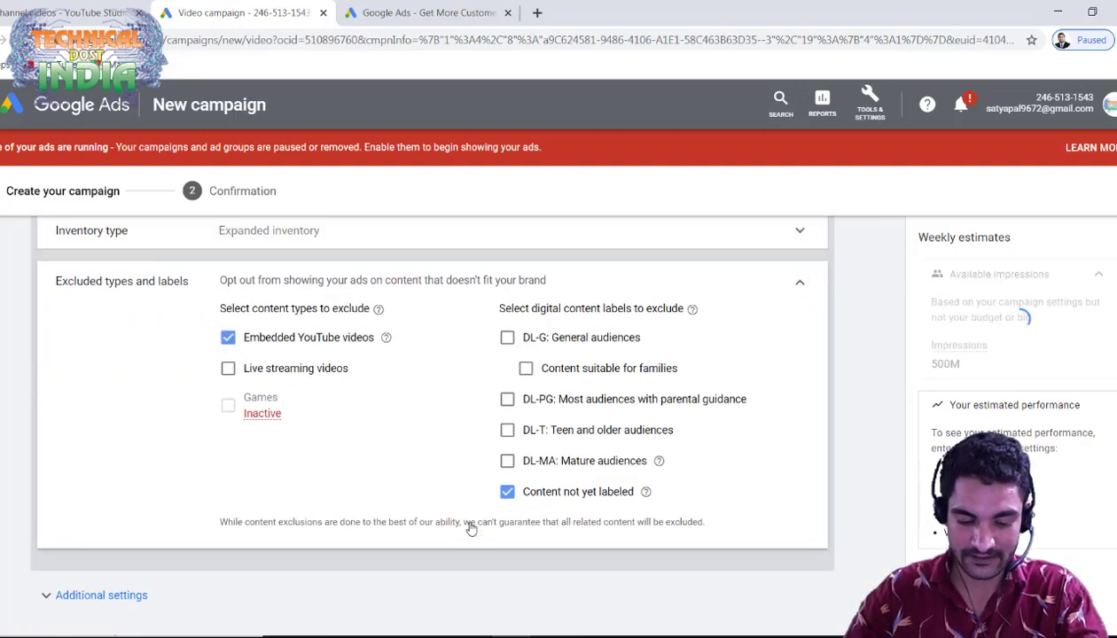
key("Tab")
key("space")
- Remove the exclusion for content not yet labeled so ads show on all digital content labels
key("Tab")
key("Tab")
key("Tab")
key("Tab")
key("Tab")
key("Tab")
key("Tab")
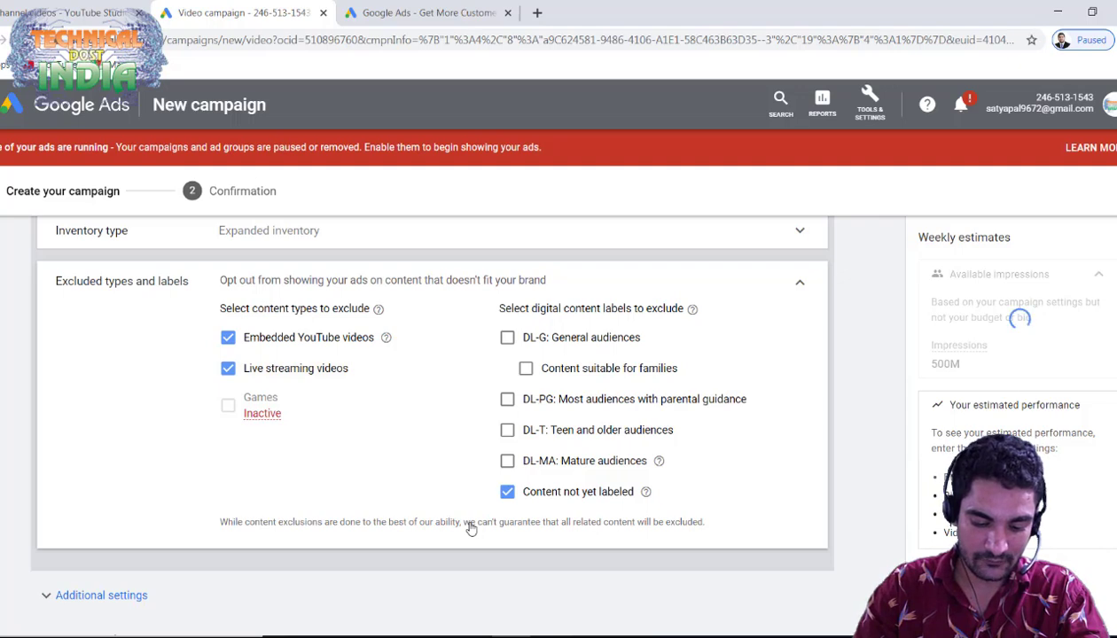
key("space")
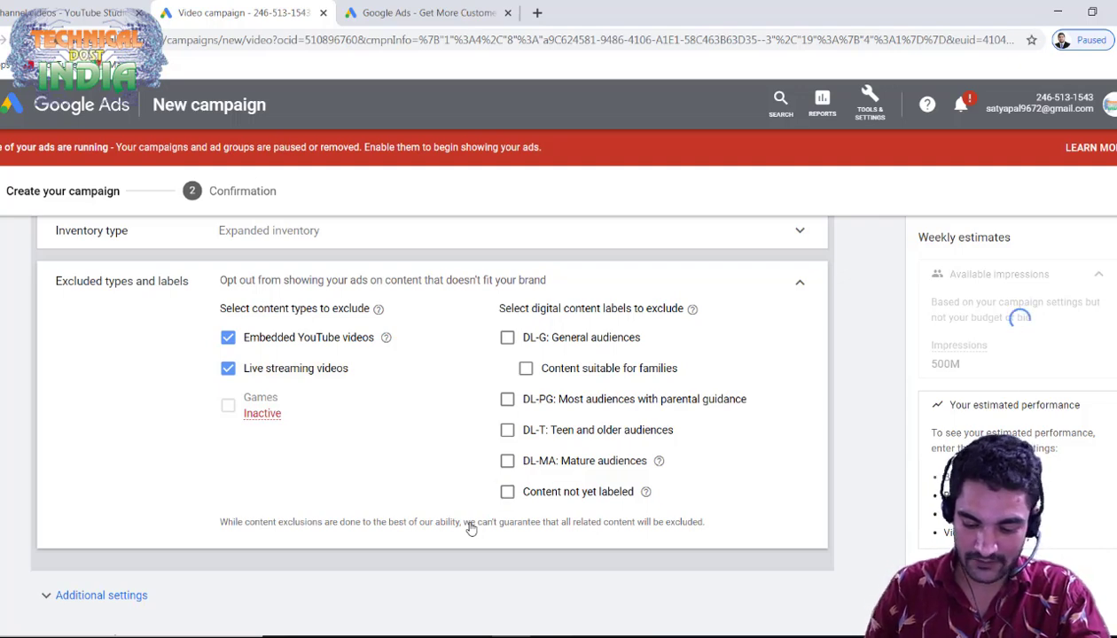
key("Escape")
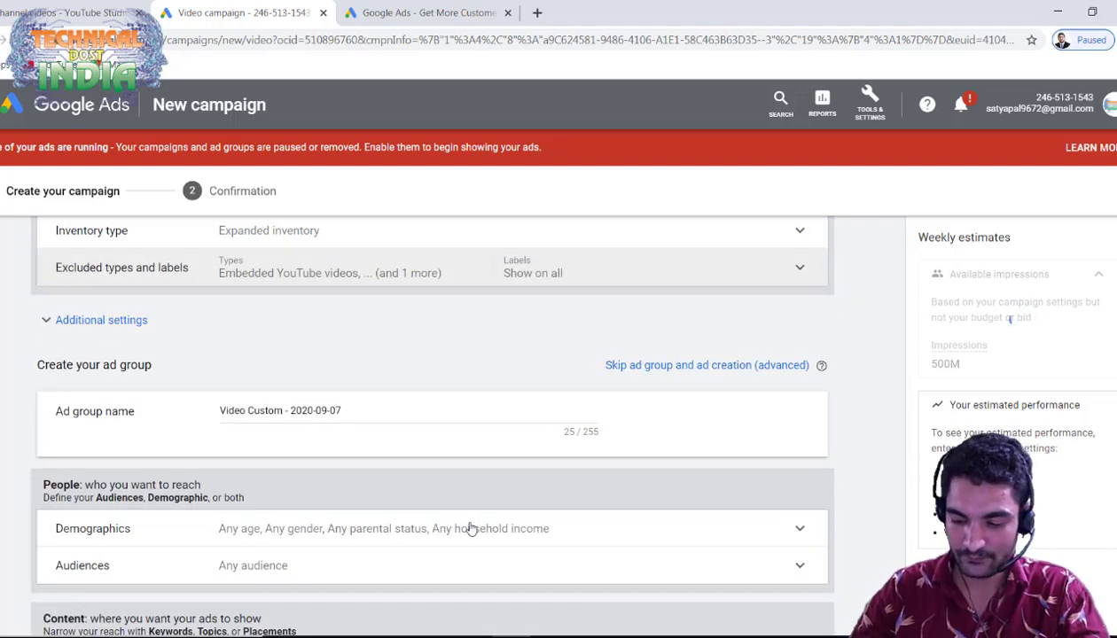
- Remove the 55 - 64, 65+ and Unknown age groups from the ad group's demographic targeting
left_click(471, 528)
scroll(434, 441, "down", 3)
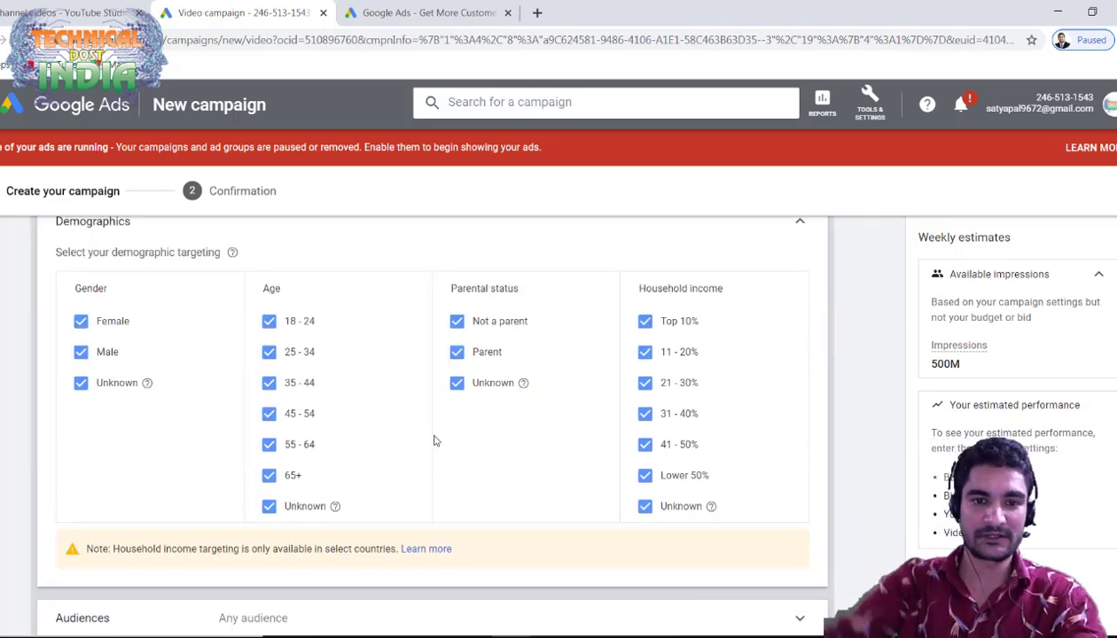
scroll(435, 440, "up", 1)
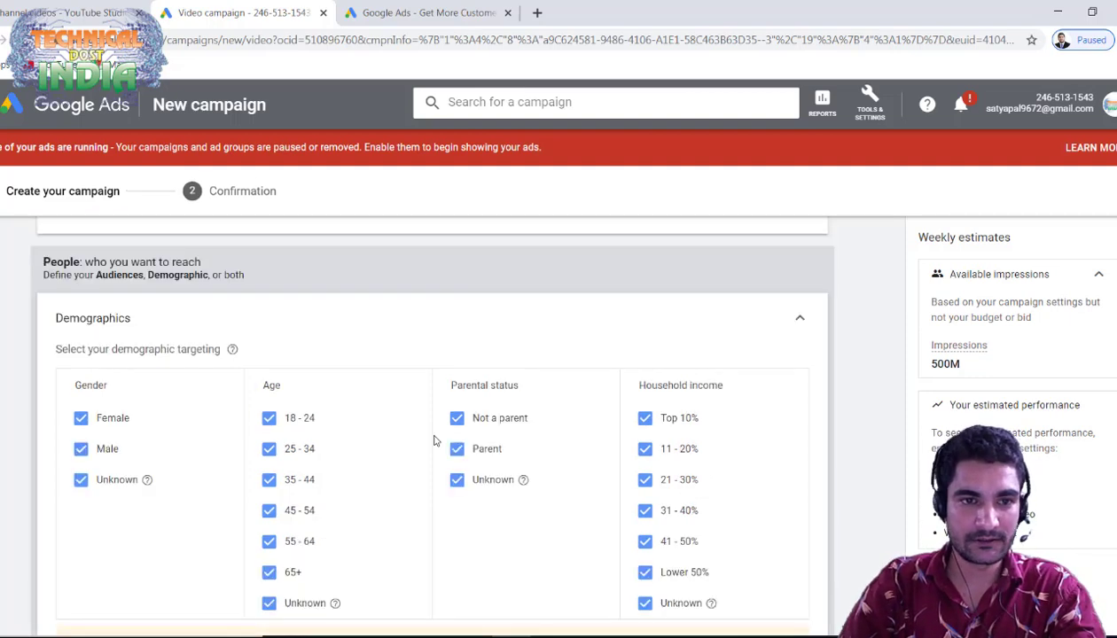
scroll(211, 395, "down", 2)
scroll(210, 395, "up", 1)
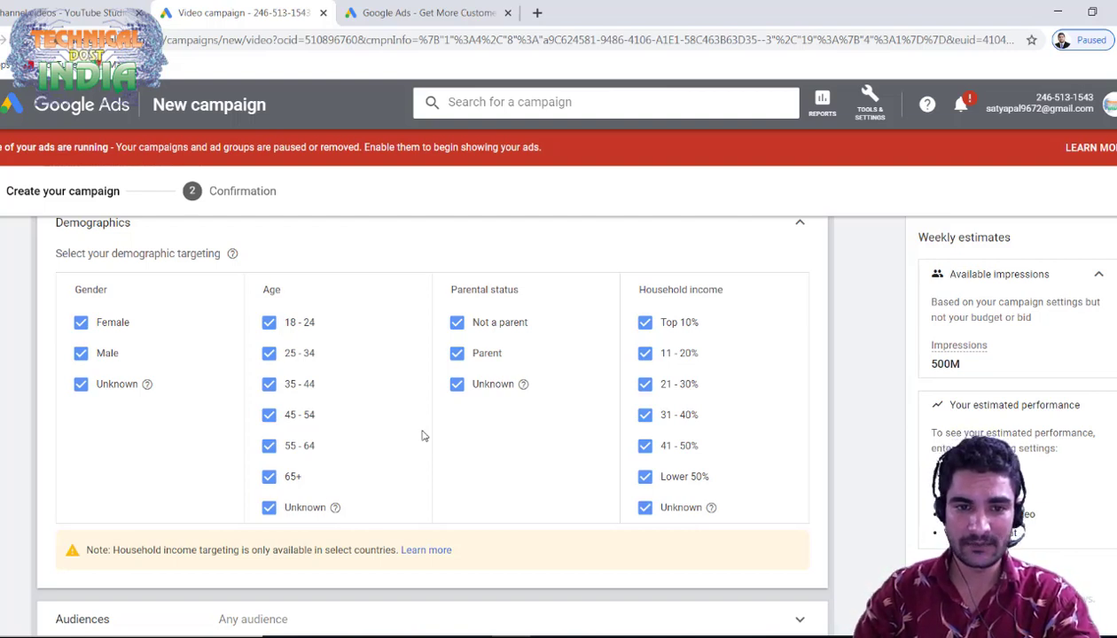
key("space")
key("shift+Tab")
key("space")
key("shift+Tab")
key("space")
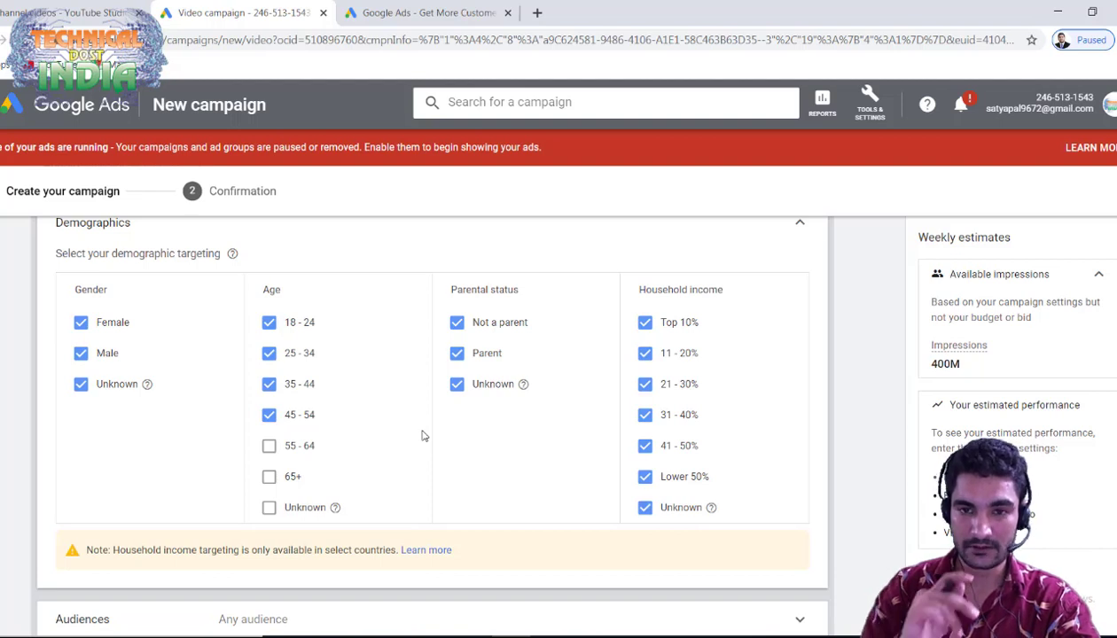
- Add Mobile Enthusiasts from the suggested audience ideas to the ad group's target audiences
scroll(422, 435, "down", 4)
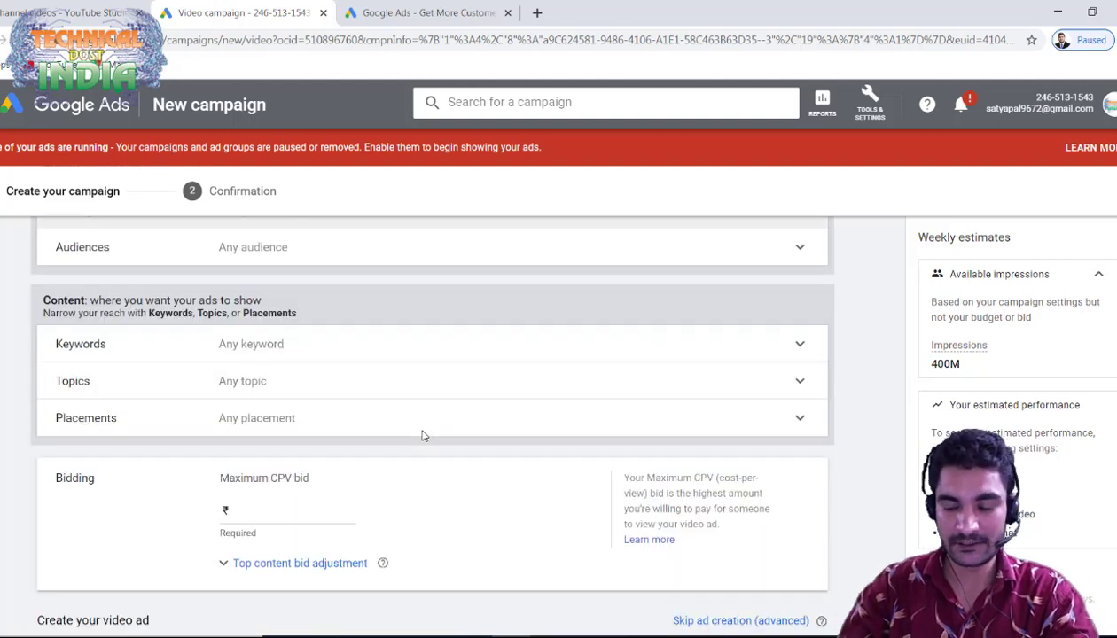
key("Tab")
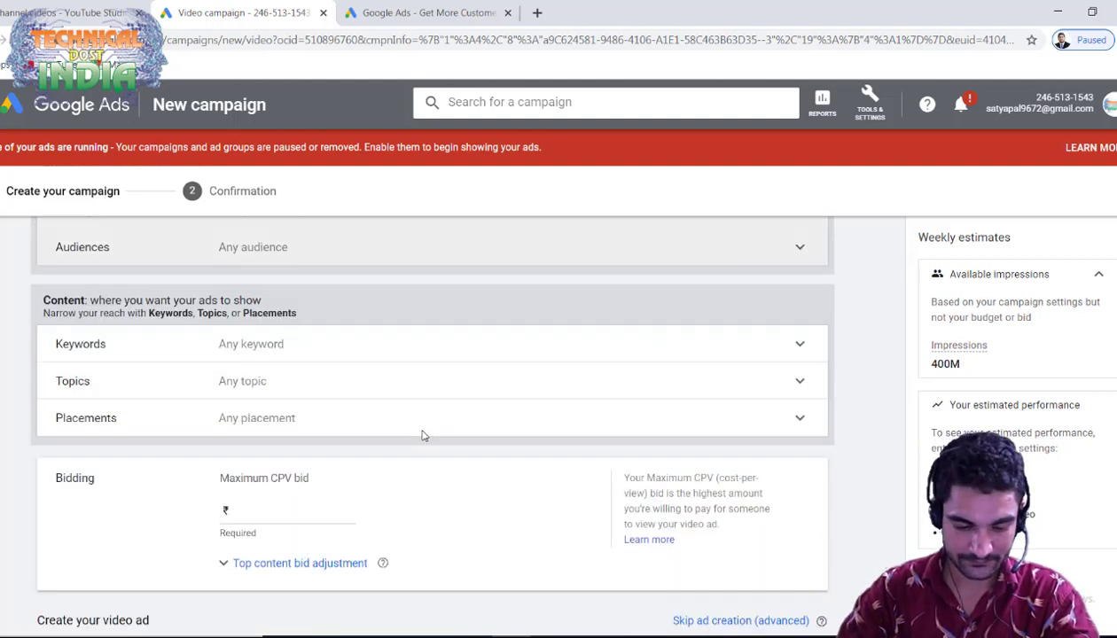
key("Return")
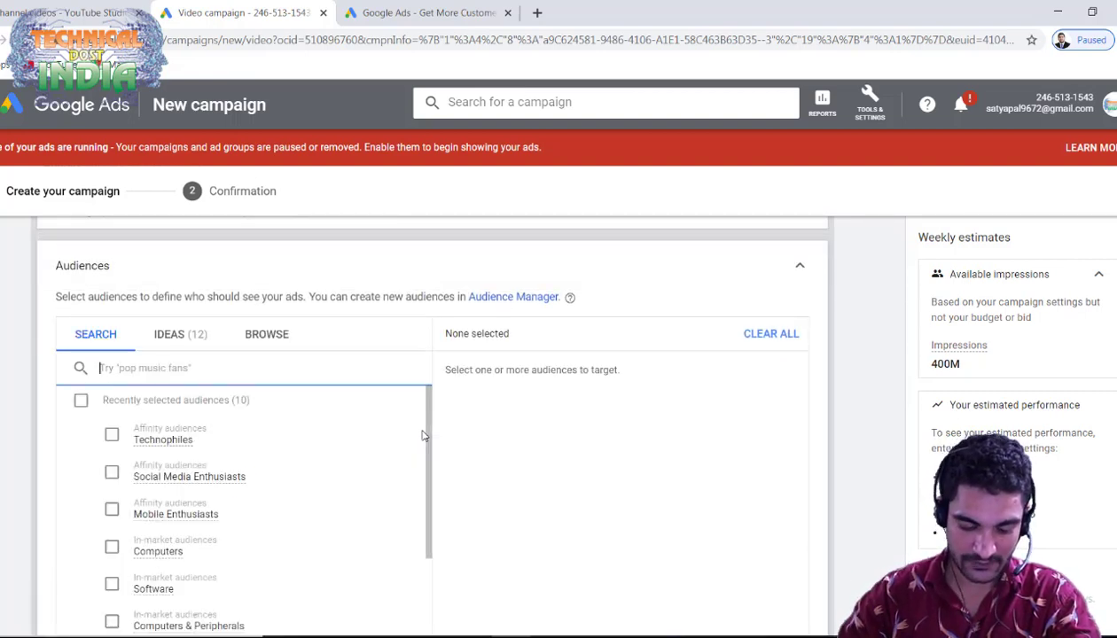
key("shift+Tab")
key("Return")
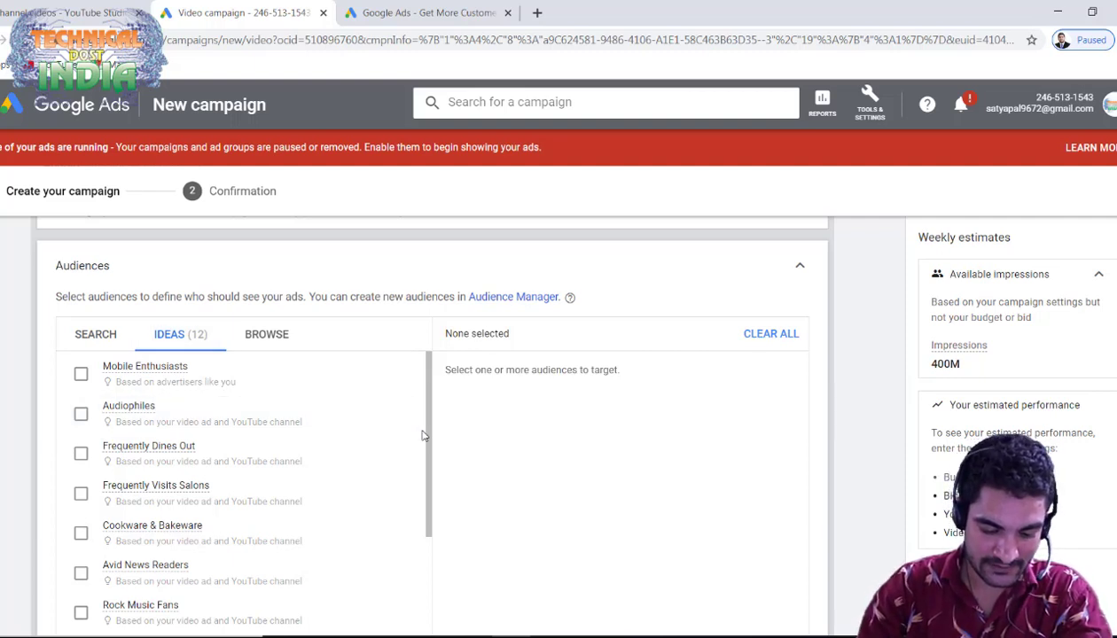
key("space")
- Add the Technology affinity audiences Social Media Enthusiasts and Technophiles from the interests and habits category
key("shift+Tab")
key("Return")
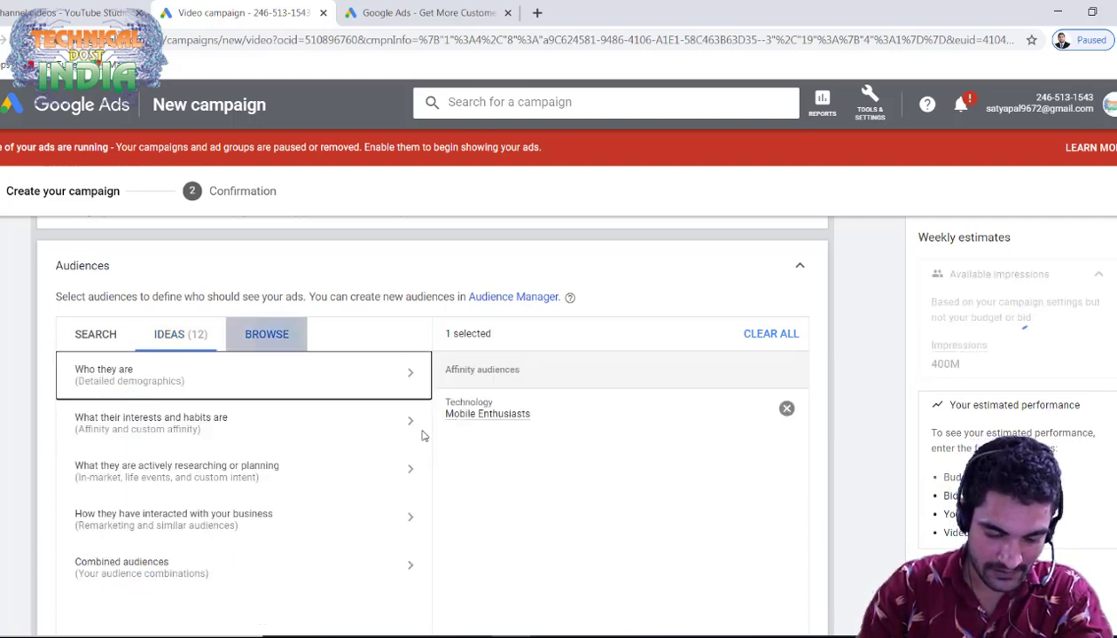
left_click(423, 435)
scroll(422, 435, "down", 3)
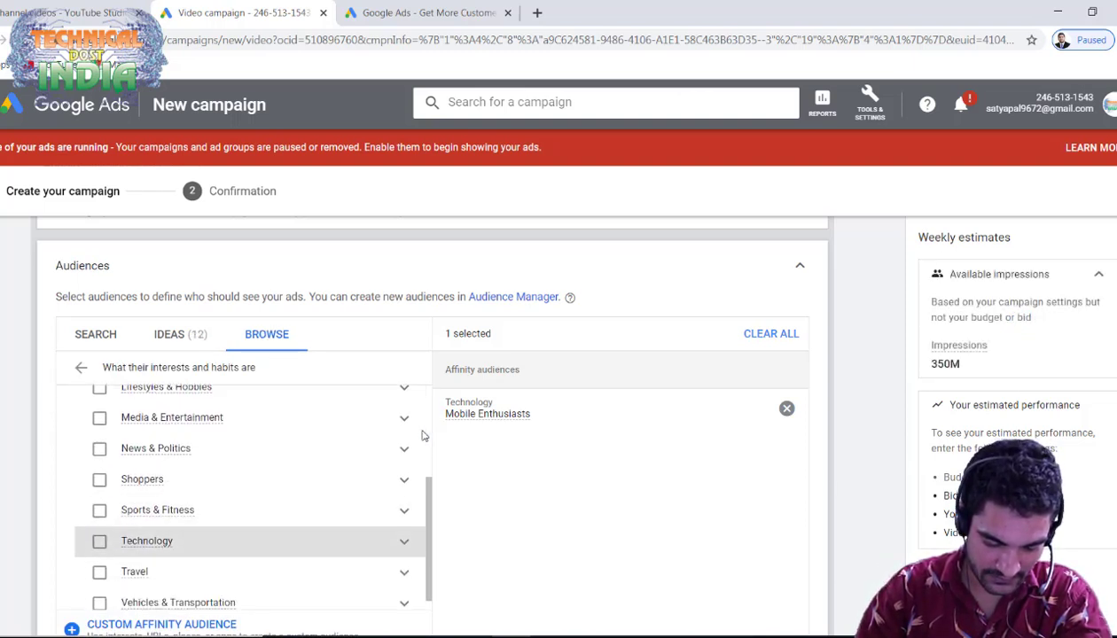
key("Return")
scroll(423, 435, "down", 2)
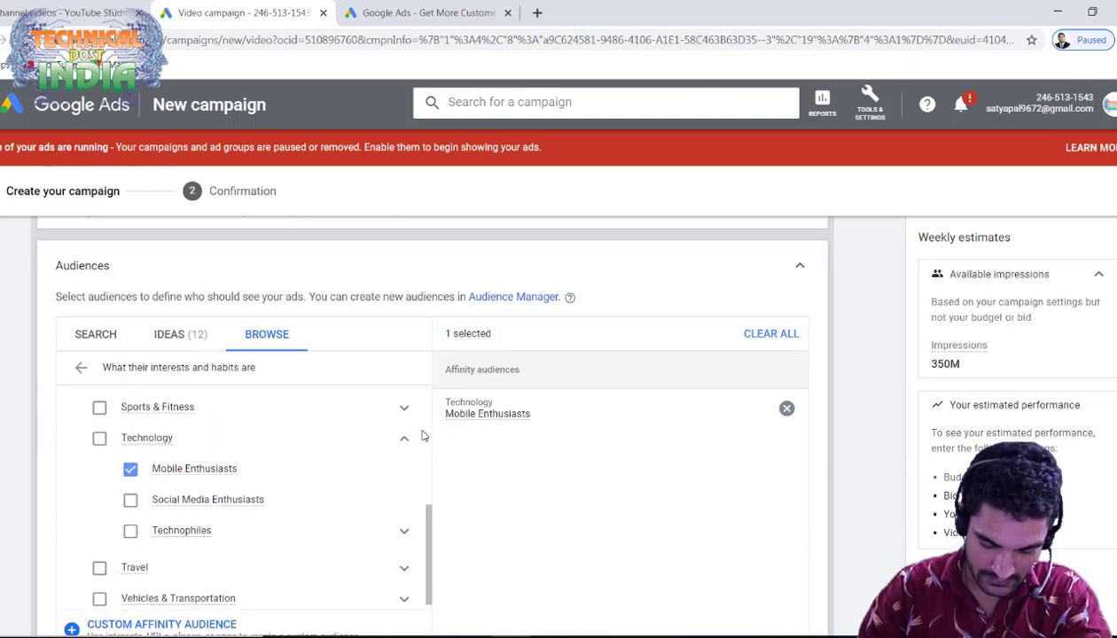
key("space")
key("Tab")
key("space")
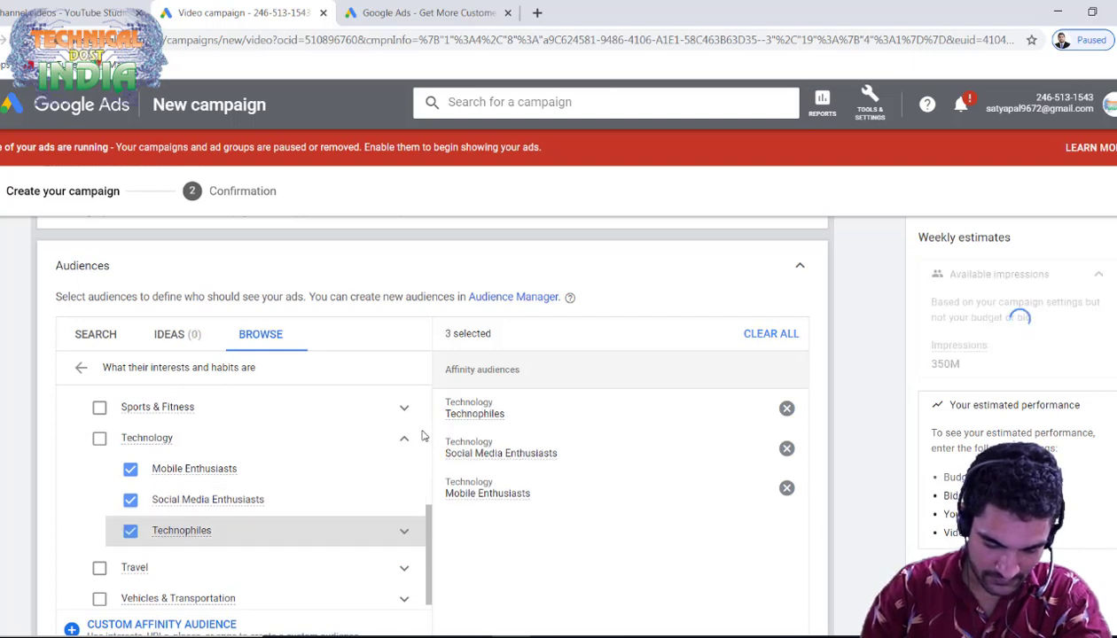
- Add the in-market audiences Computers, Software, Computers & Peripherals, and Computer Accessories & Components from the recently selected audiences
key("Return")
key("Down")
key("Up")
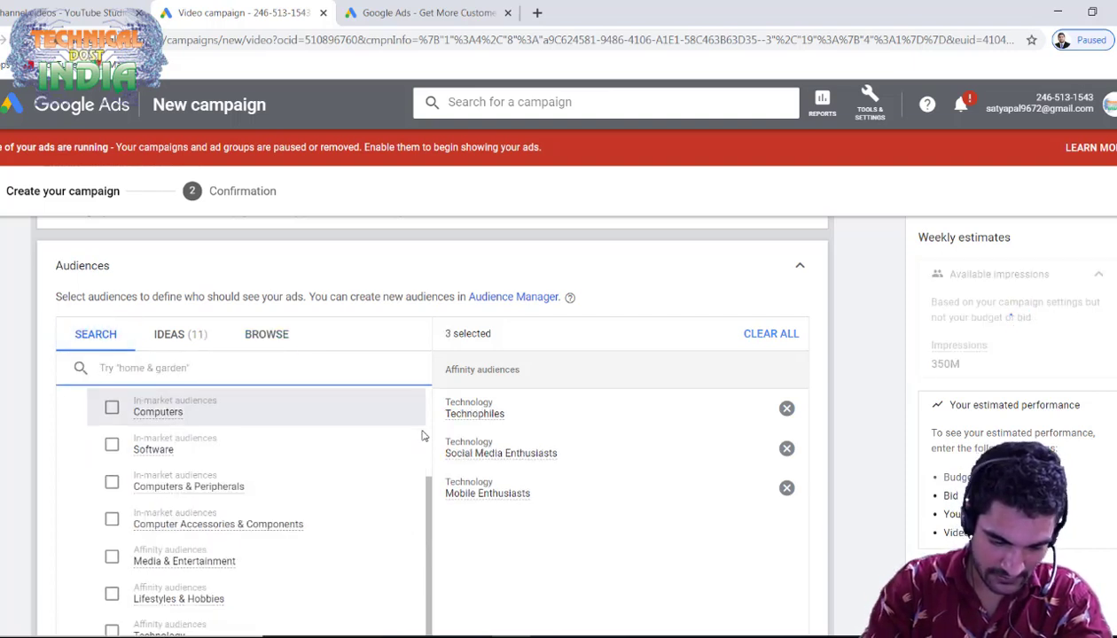
key("space")
key("Down")
key("space")
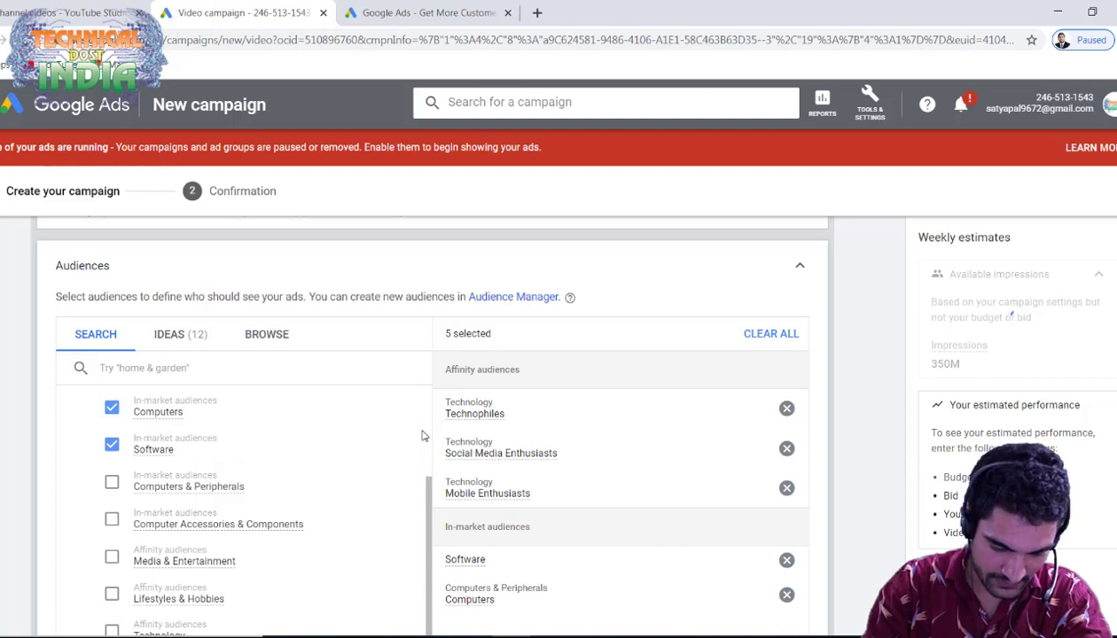
key("Down")
key("space")
key("Down")
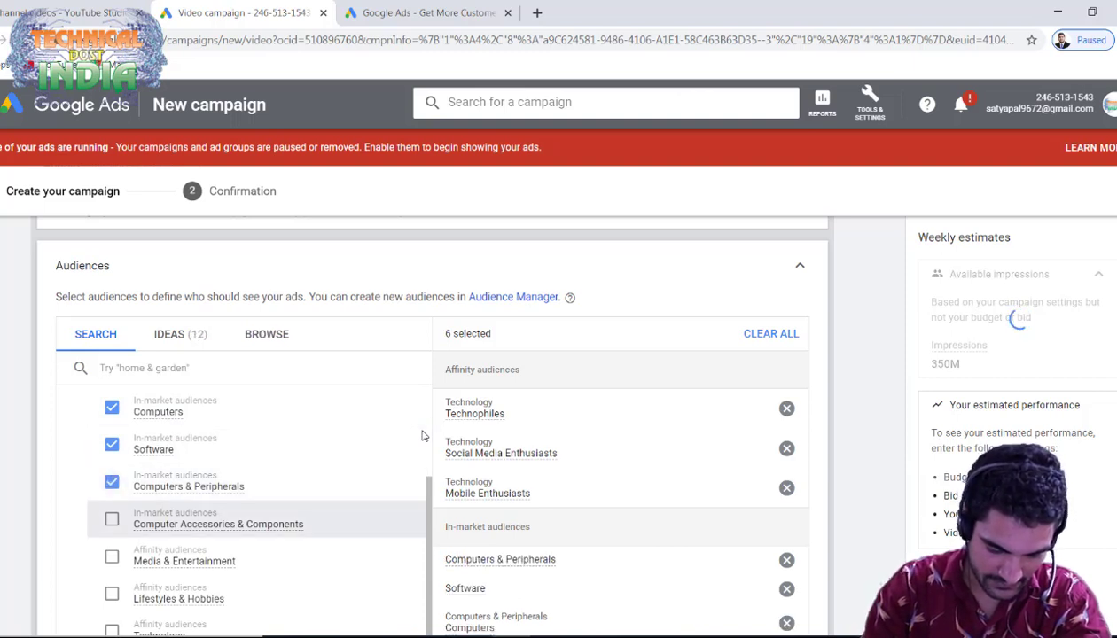
key("space")
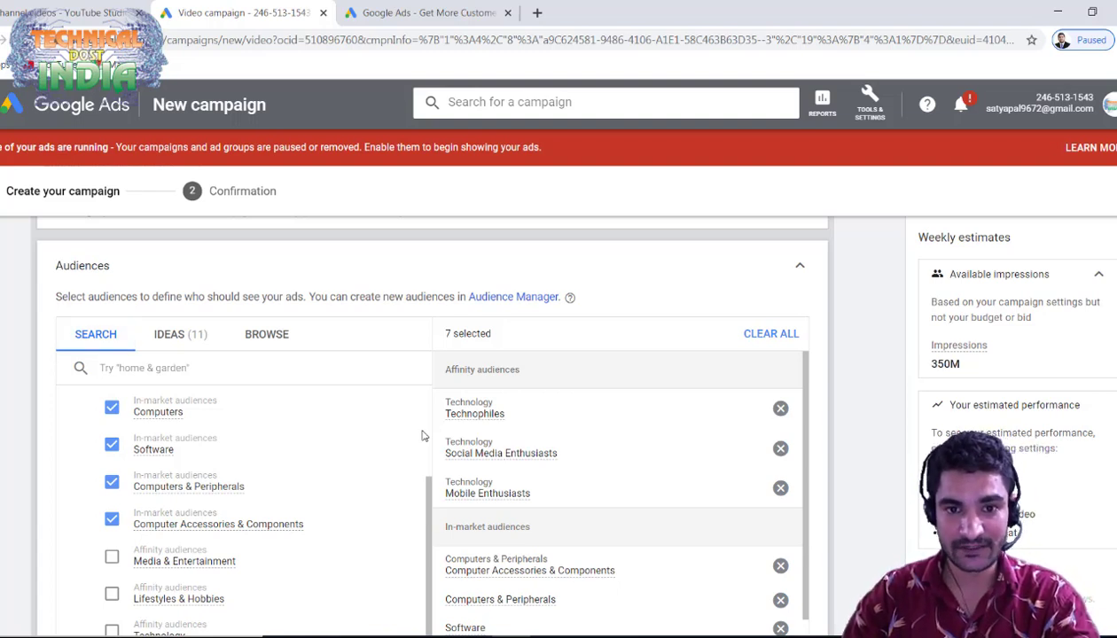
key("Escape")
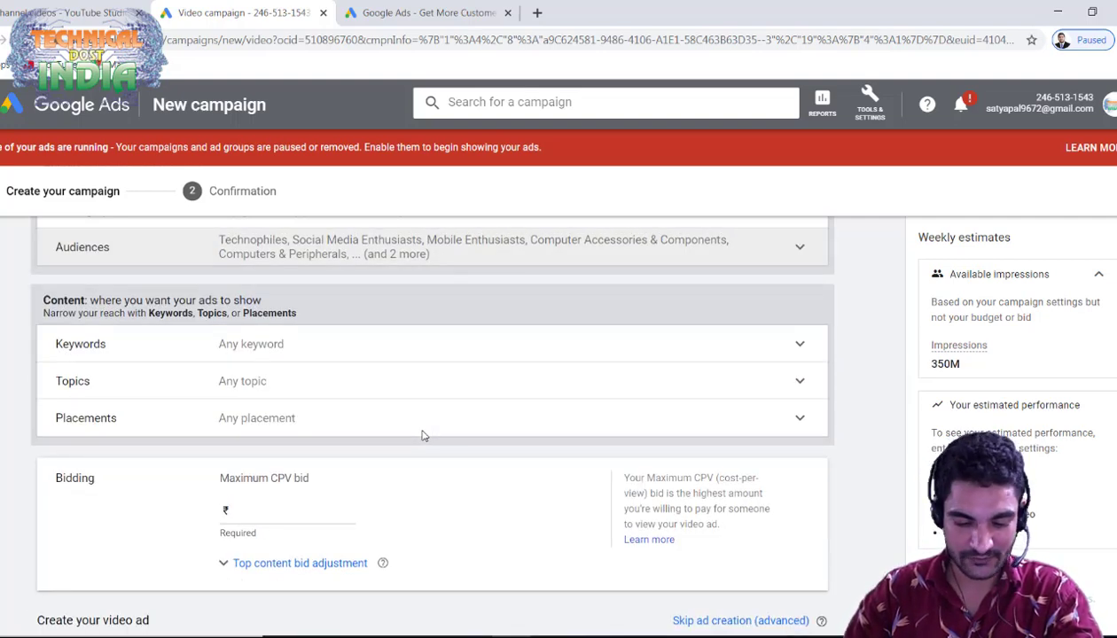
- Examine the keyword targeting options without adding any keywords
key("Tab")
key("Return")
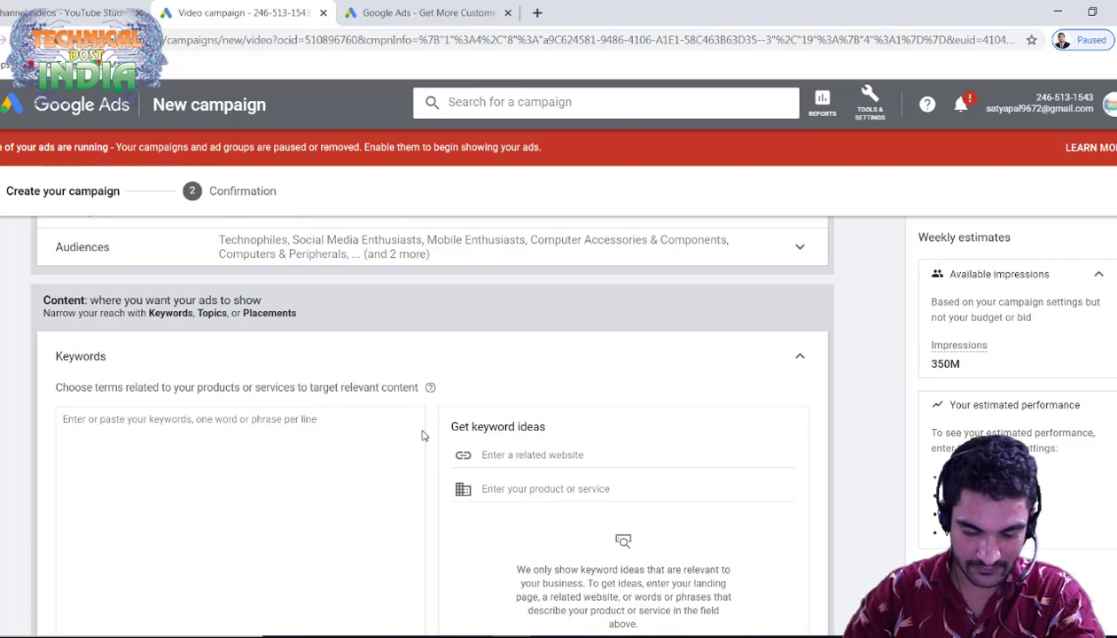
key("Escape")
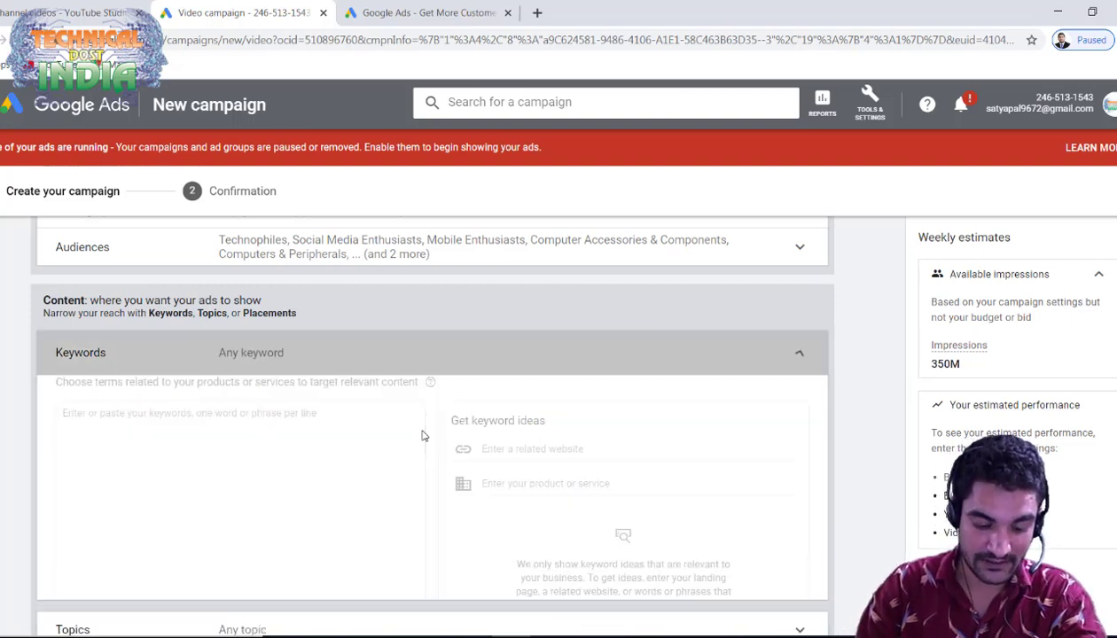
- Target the ad group to the Computers & Electronics topic
key("Tab")
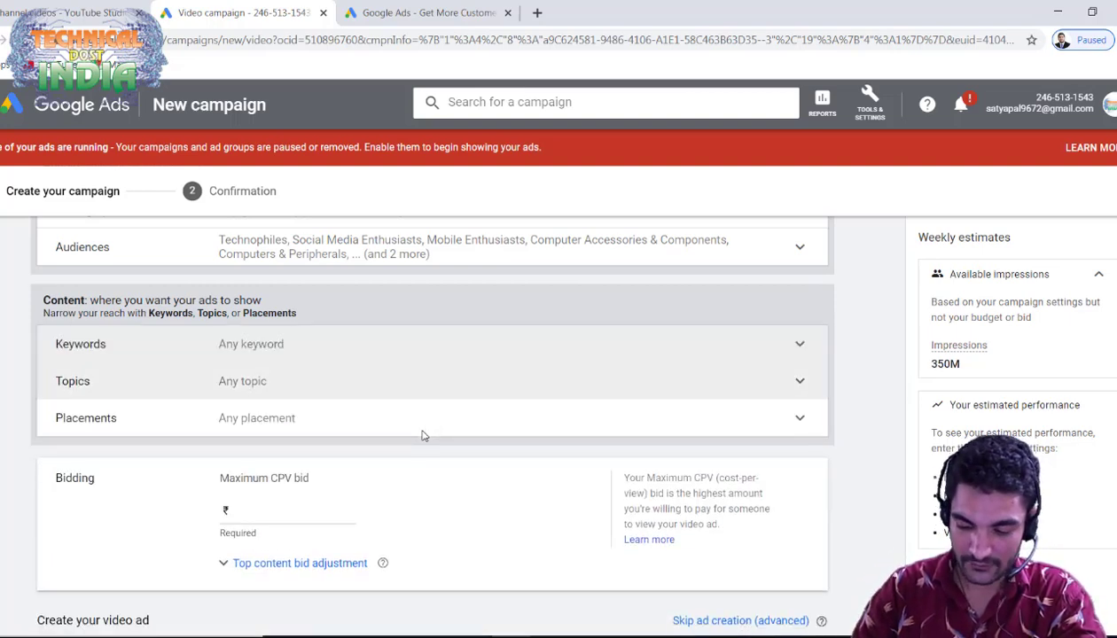
key("Return")
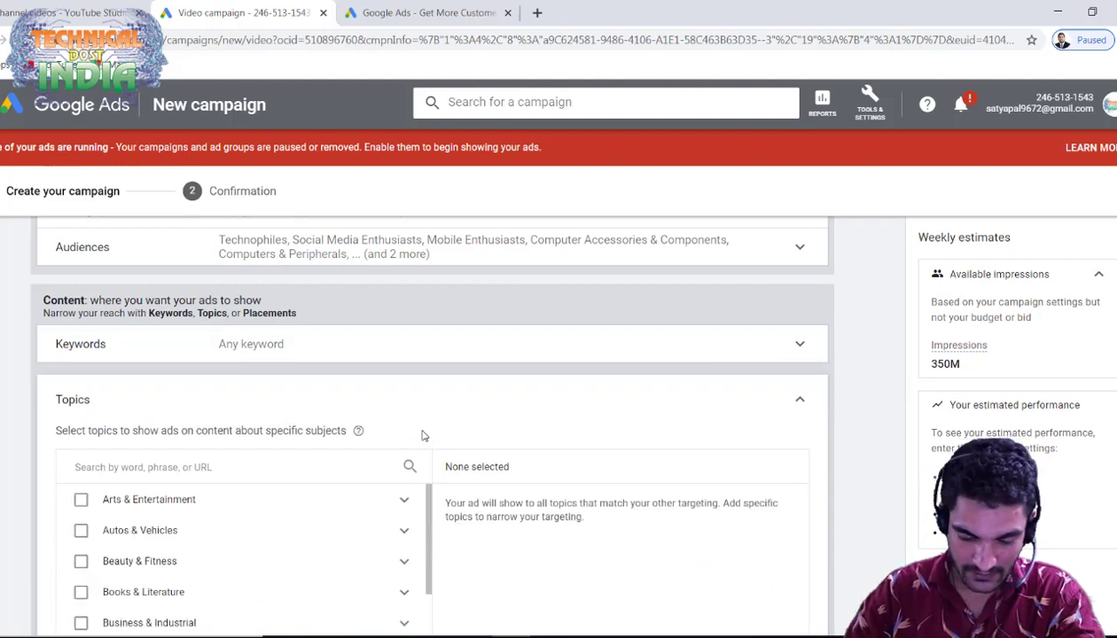
scroll(241, 523, "down", 2)
scroll(240, 523, "up", 2)
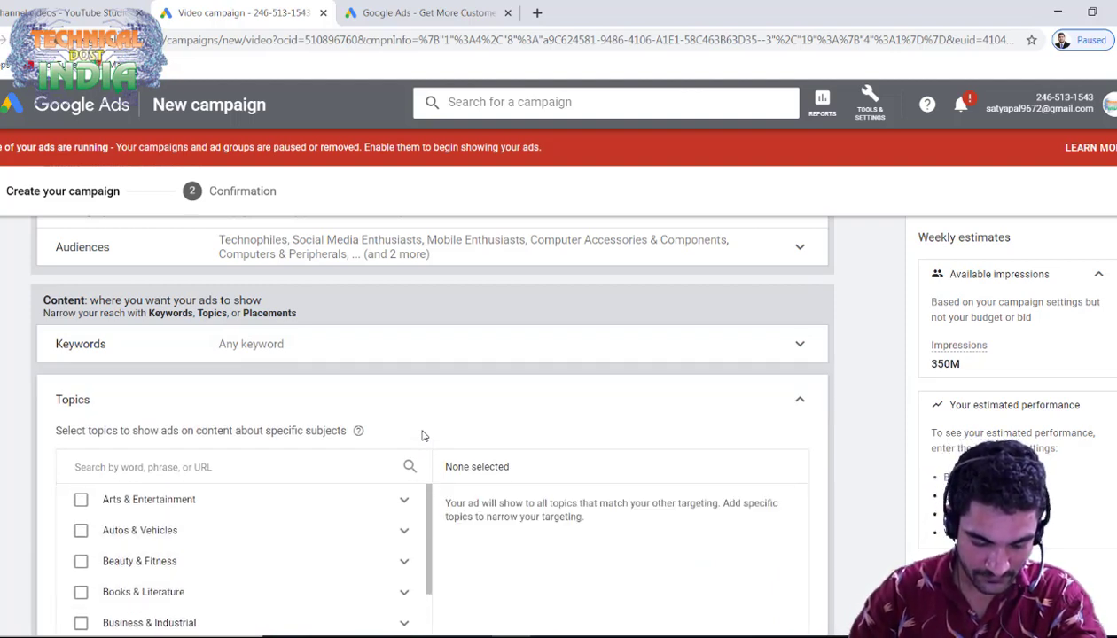
scroll(240, 551, "down", 2)
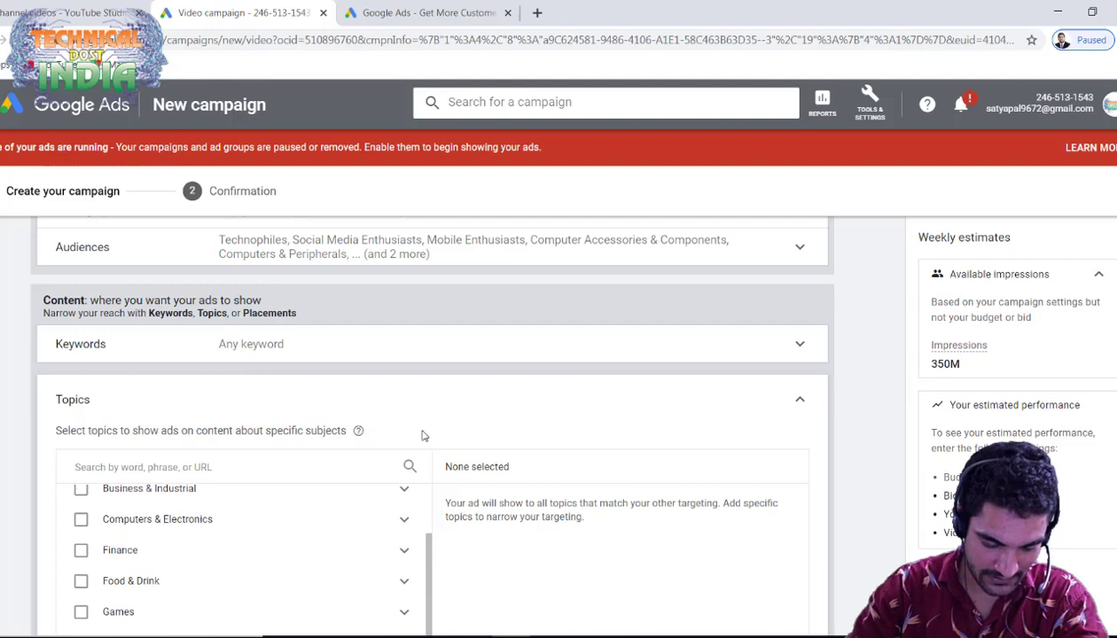
key("Up")
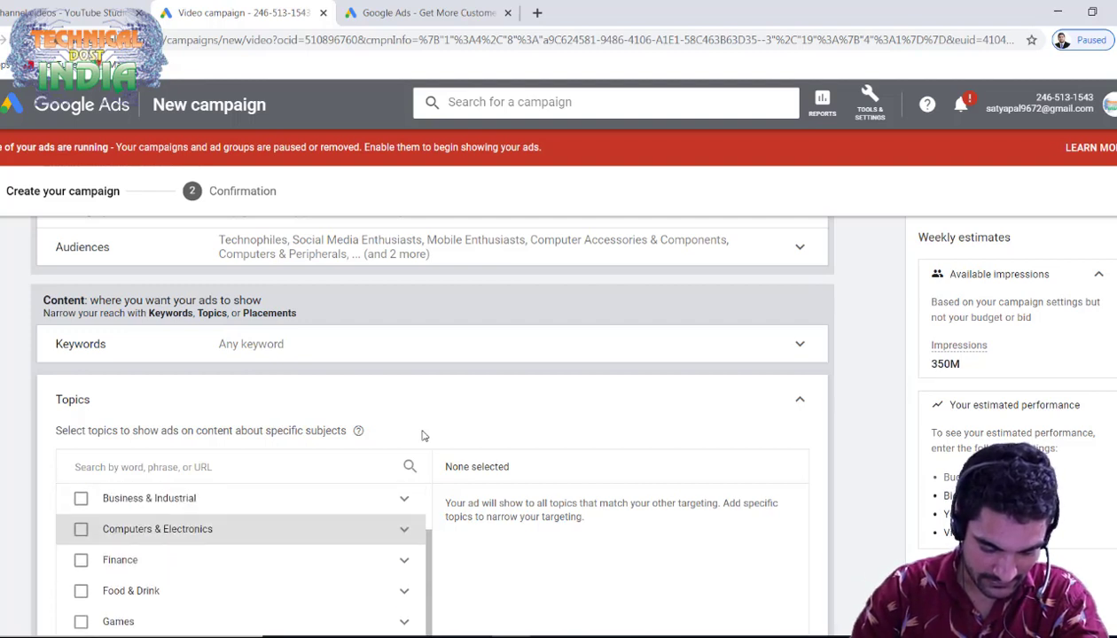
key("space")
left_click(422, 399)
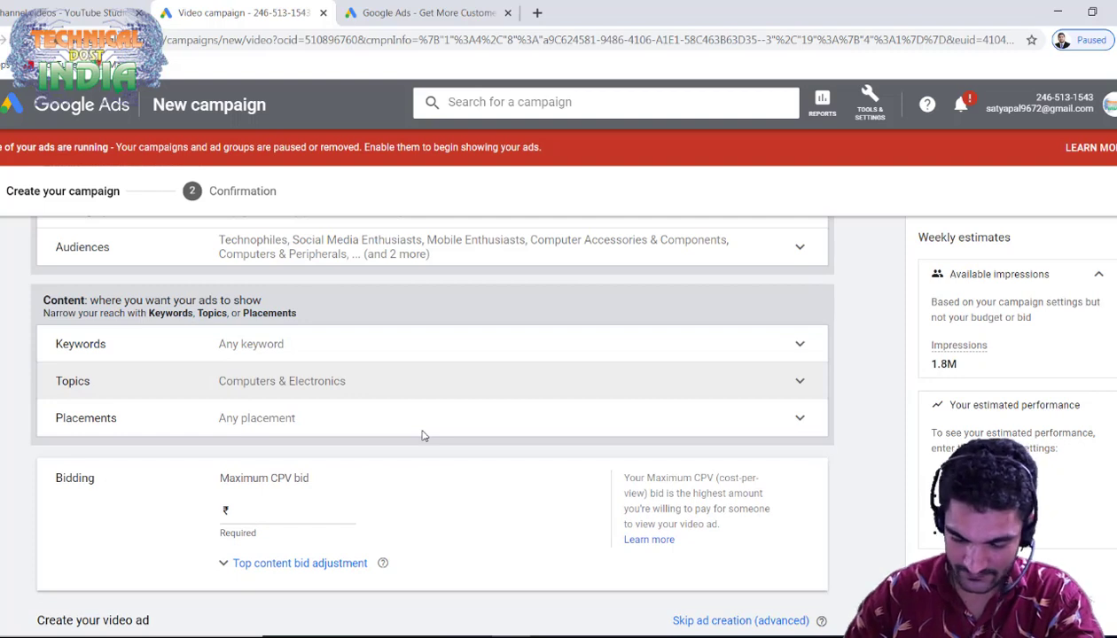
- Set the ad group's maximum CPV bid to ₹0.10
scroll(423, 435, "down", 1)
left_click(261, 418)
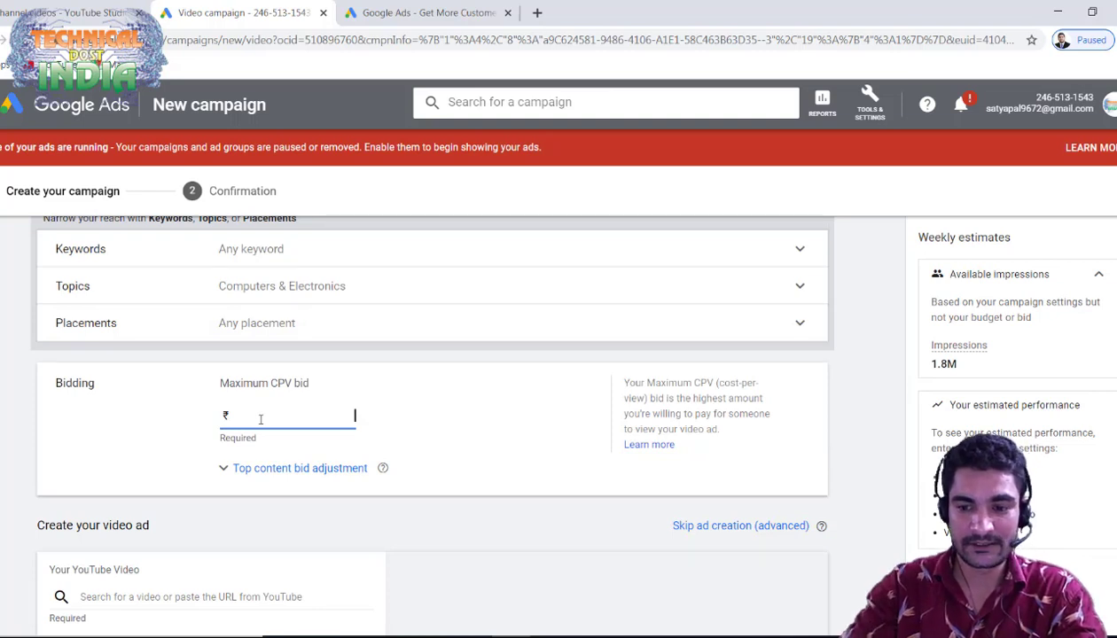
type("0.00")
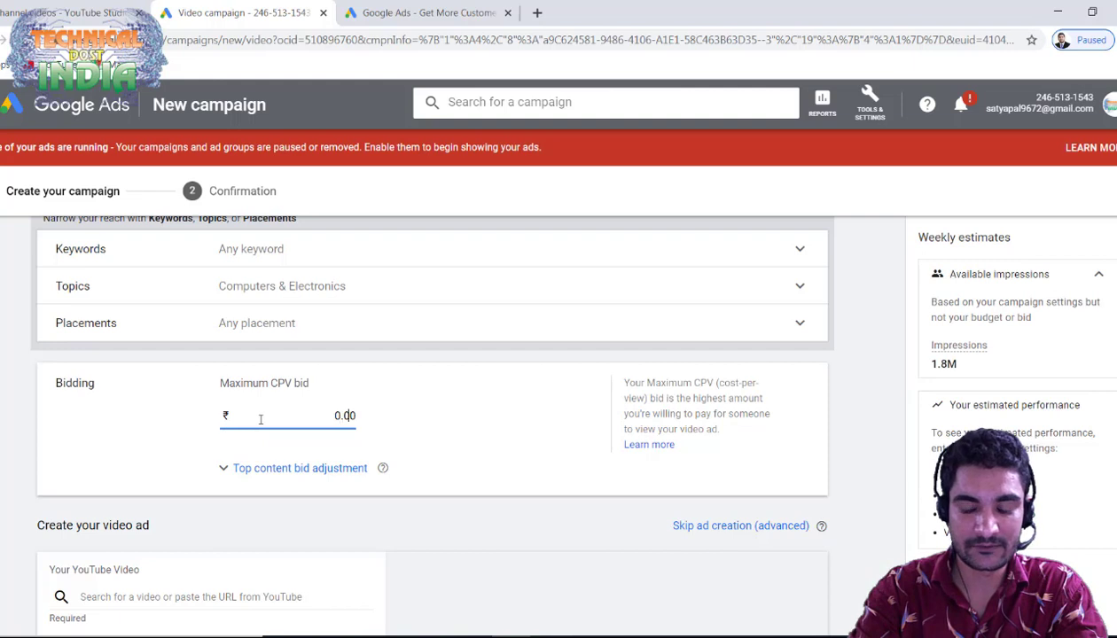
key("BackSpace")
key("BackSpace")
type("10")
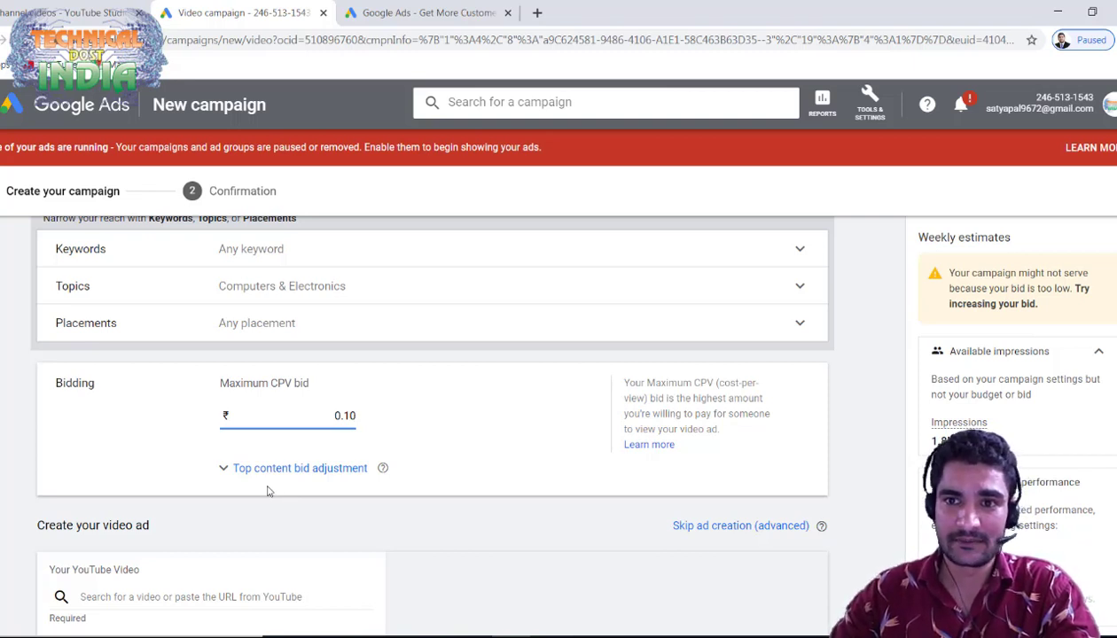
scroll(266, 486, "down", 1)
scroll(212, 511, "down", 3)
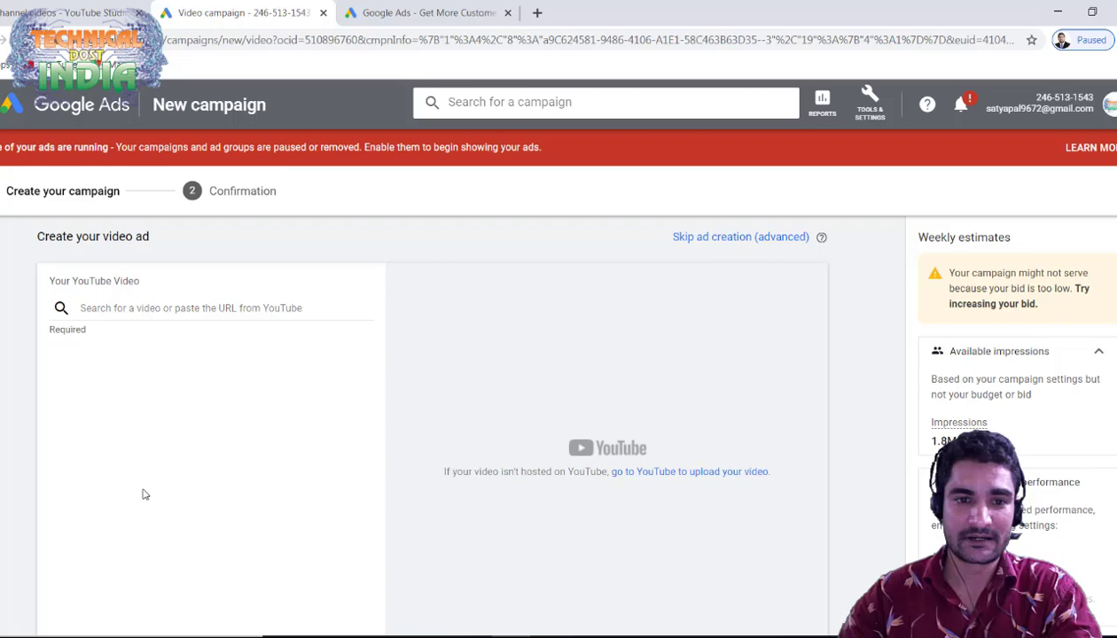
left_click(138, 306)
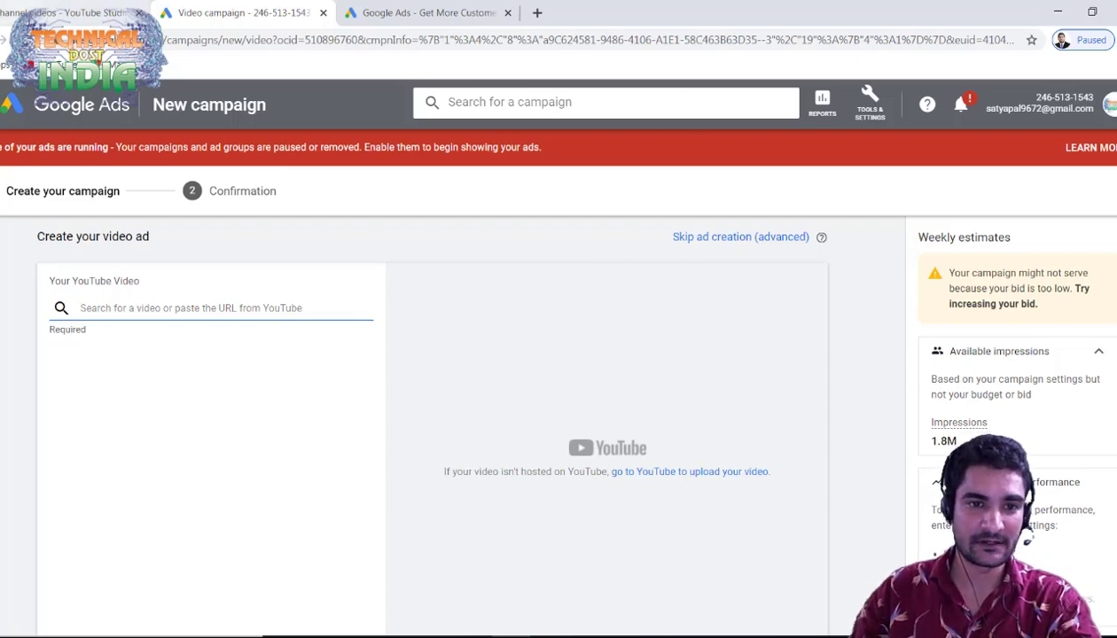
left_click(32, 17)
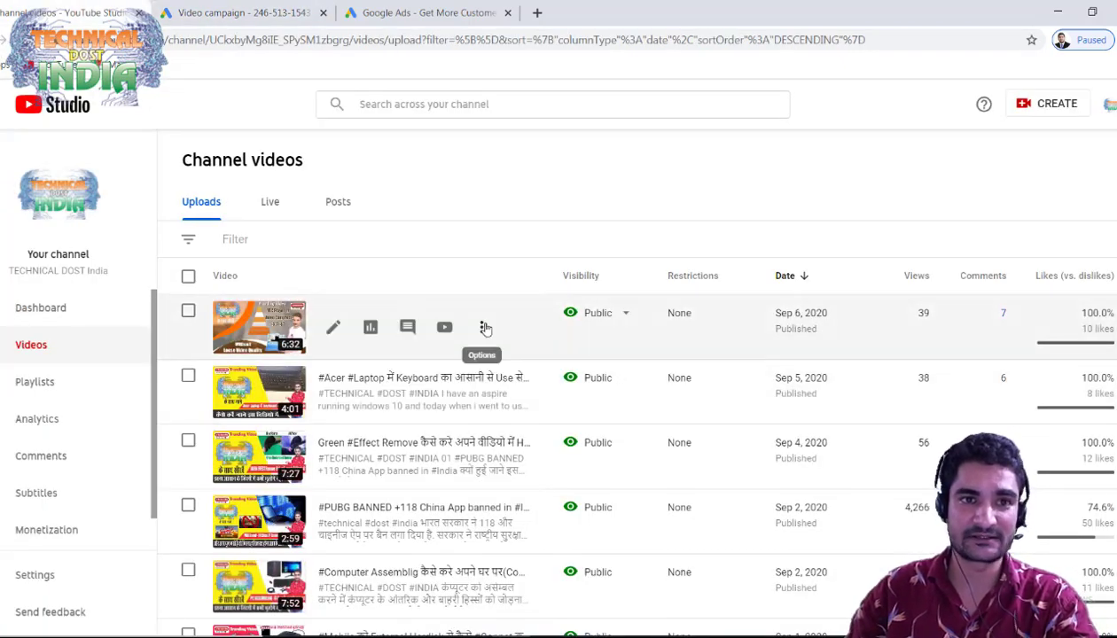
left_click(485, 327)
left_click(405, 354)
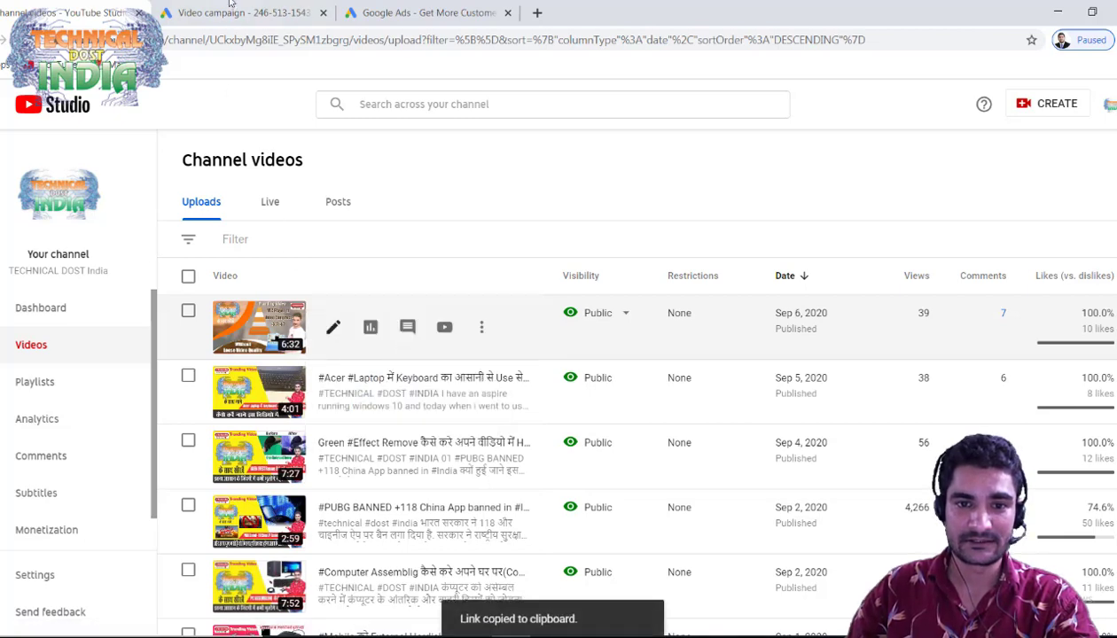
left_click(240, 13)
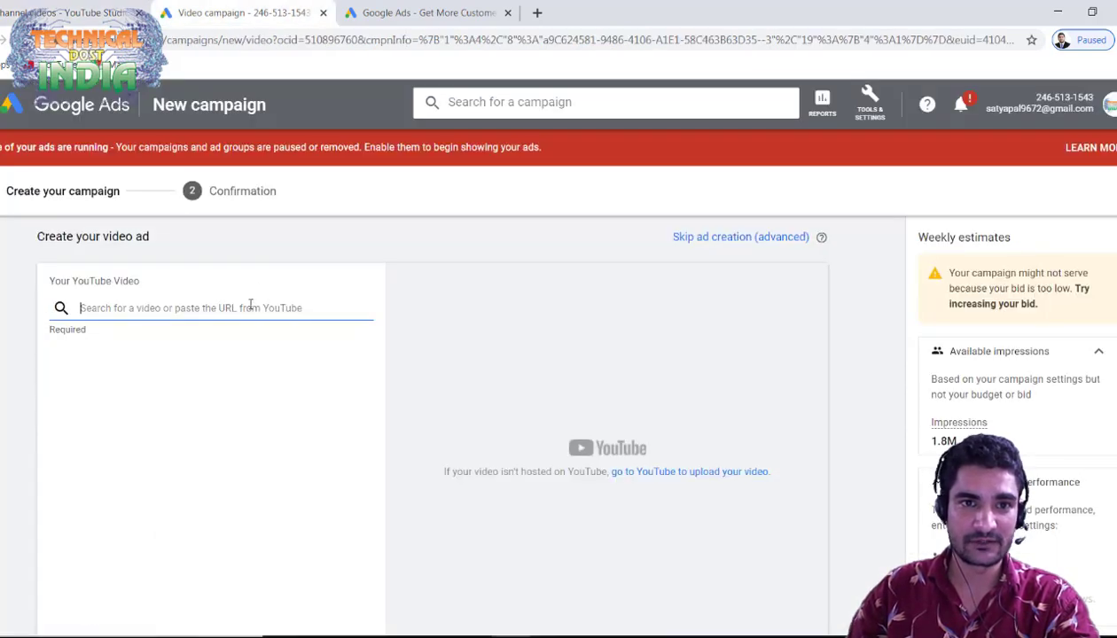
key("ctrl+v")
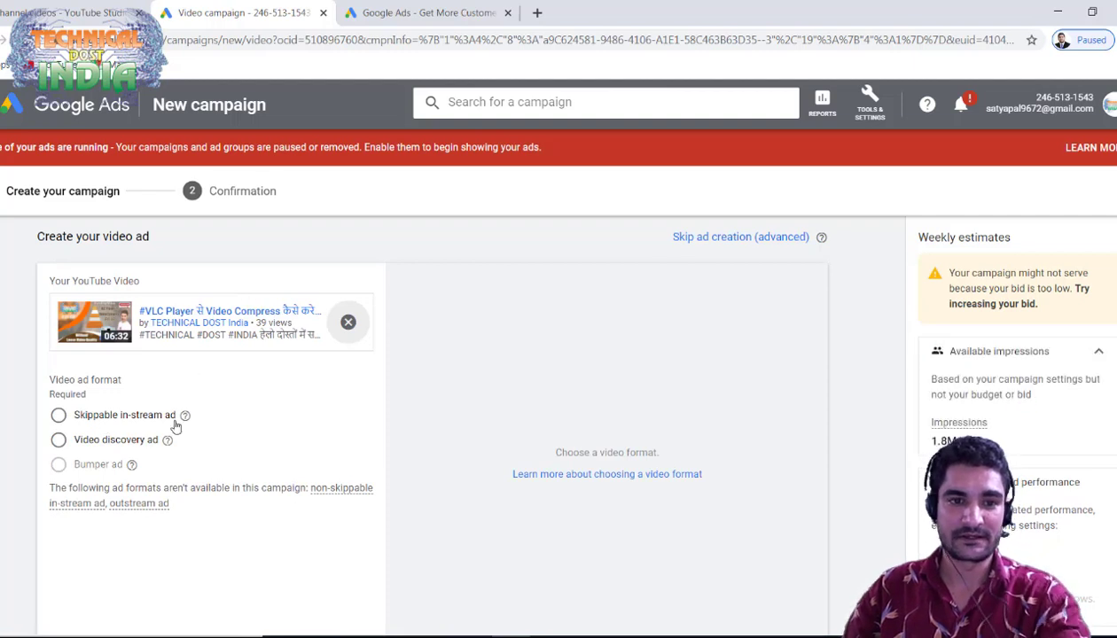
- Choose the Video discovery ad format for the video ad
left_click(59, 440)
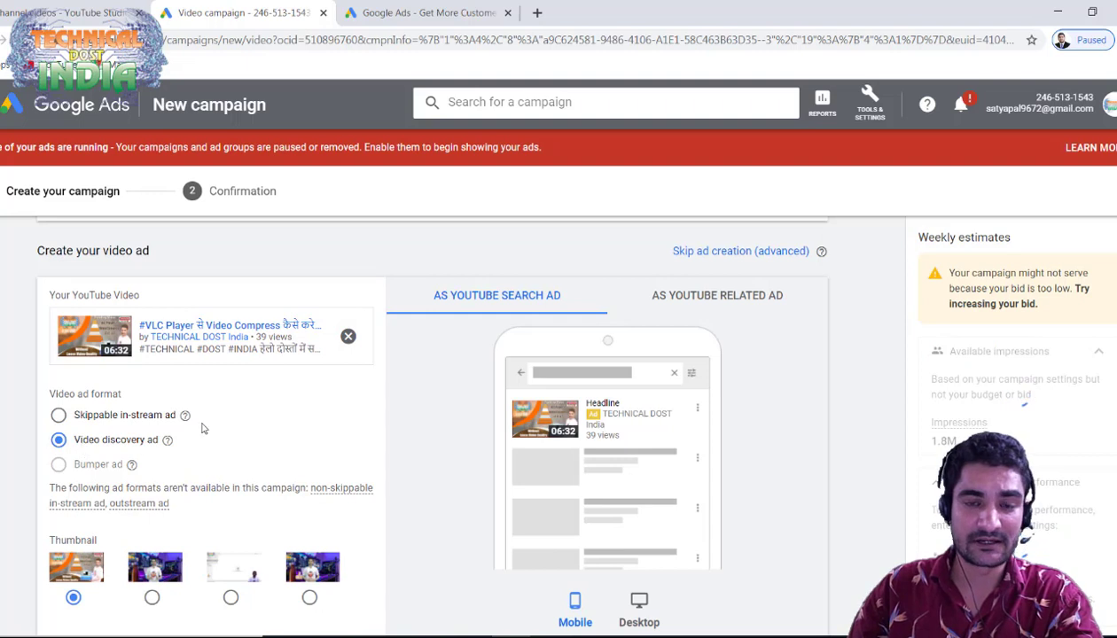
scroll(202, 423, "down", 1)
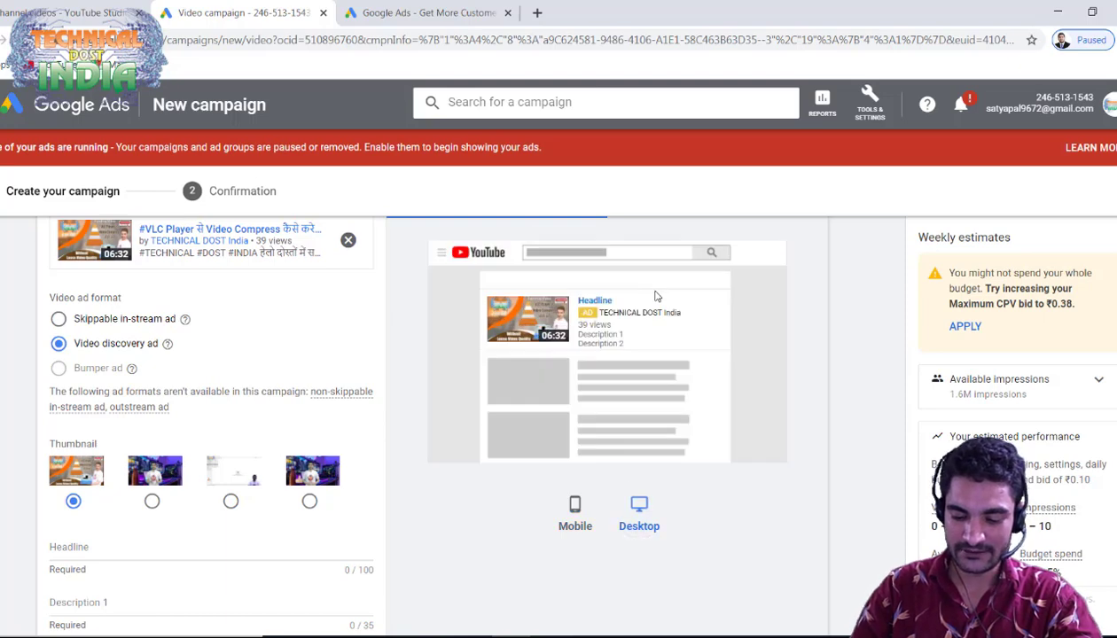
scroll(631, 316, "down", 1)
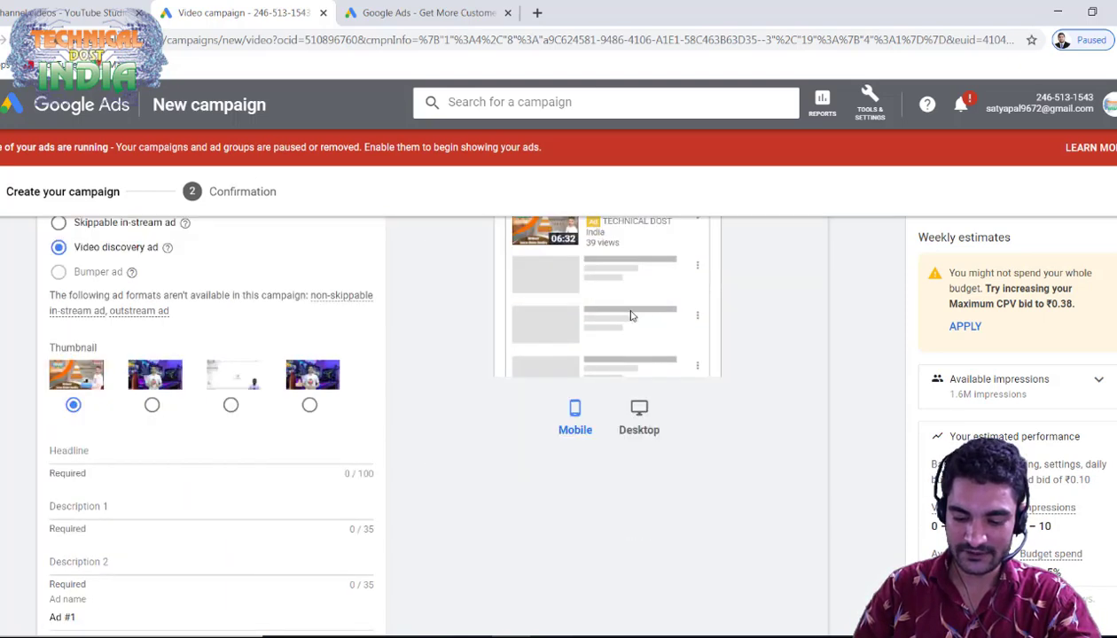
scroll(631, 316, "down", 1)
- Set specific device targeting in the additional settings, excluding computers, tablets and TV screens so only mobile phones are targeted
scroll(155, 316, "up", 10)
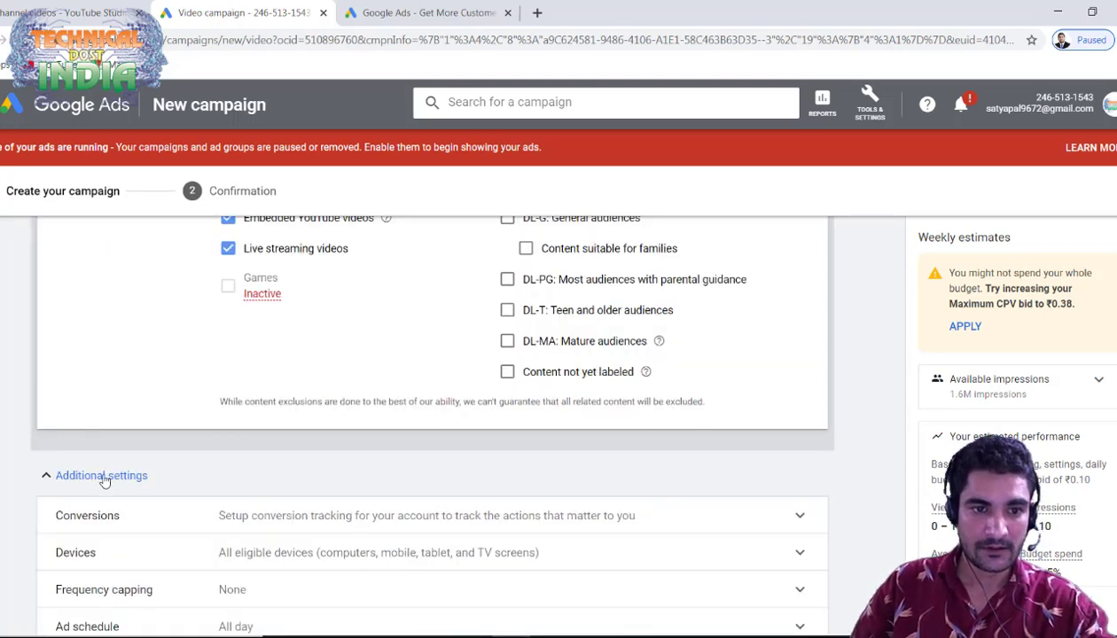
scroll(340, 459, "down", 2)
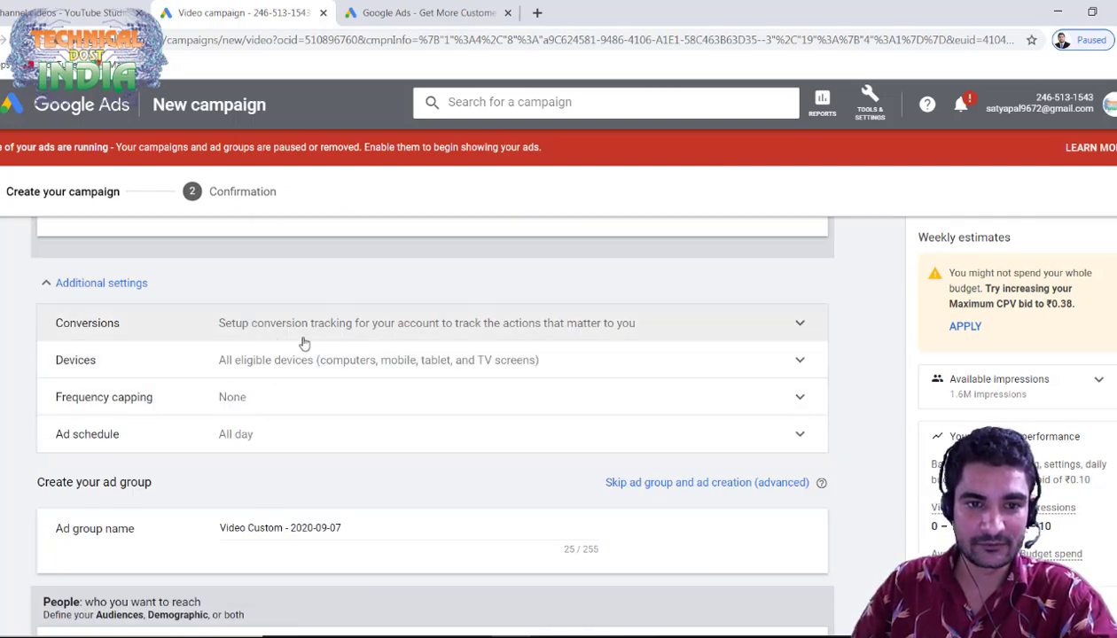
left_click(304, 343)
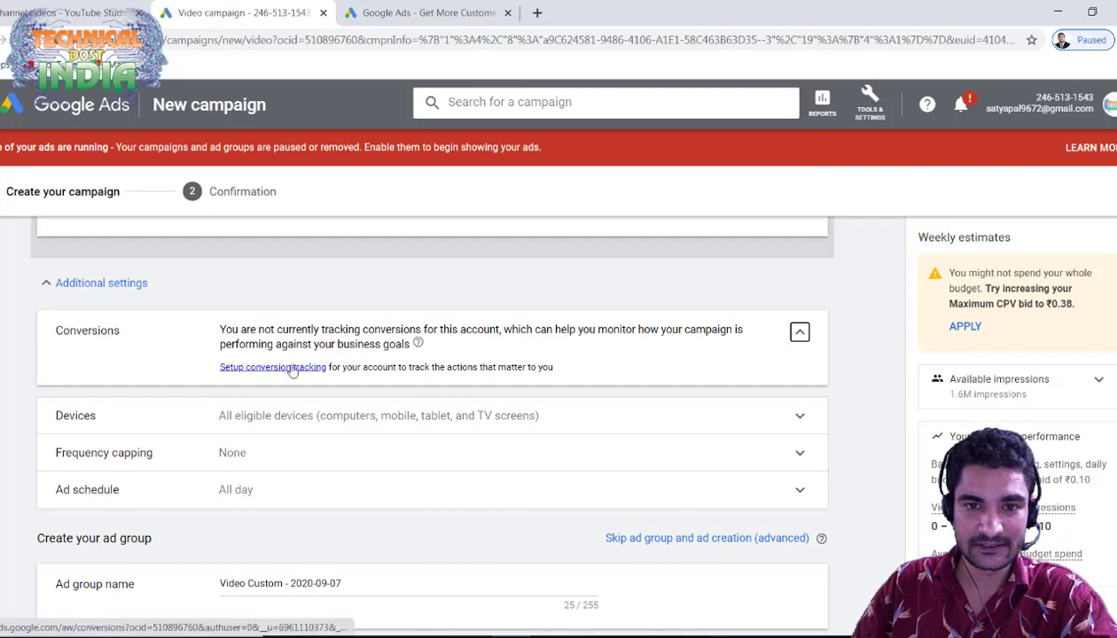
left_click(799, 332)
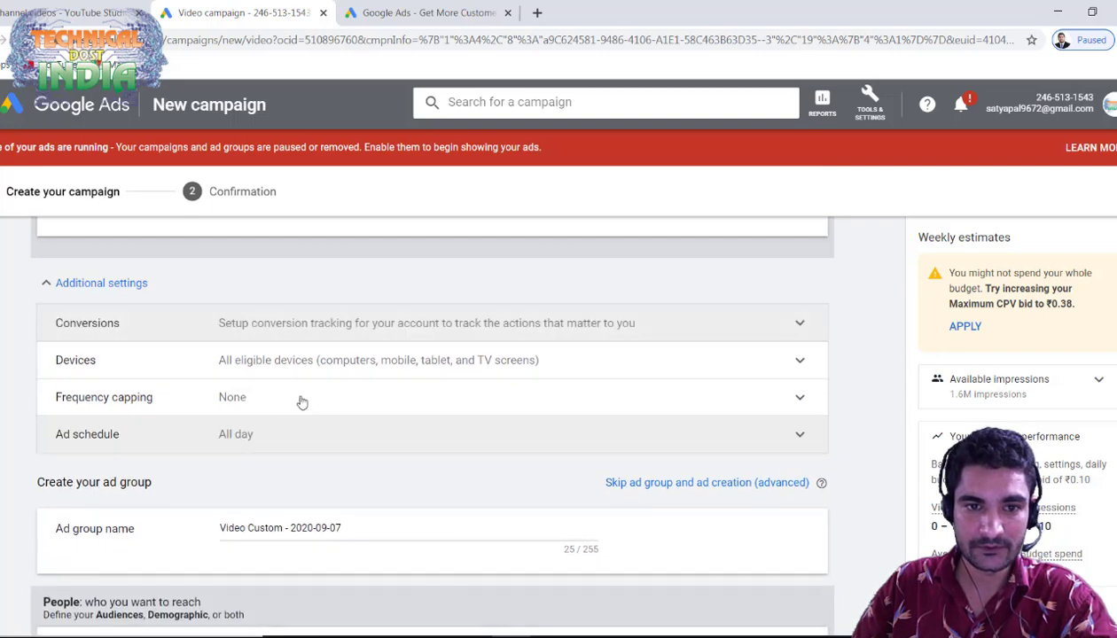
left_click(368, 370)
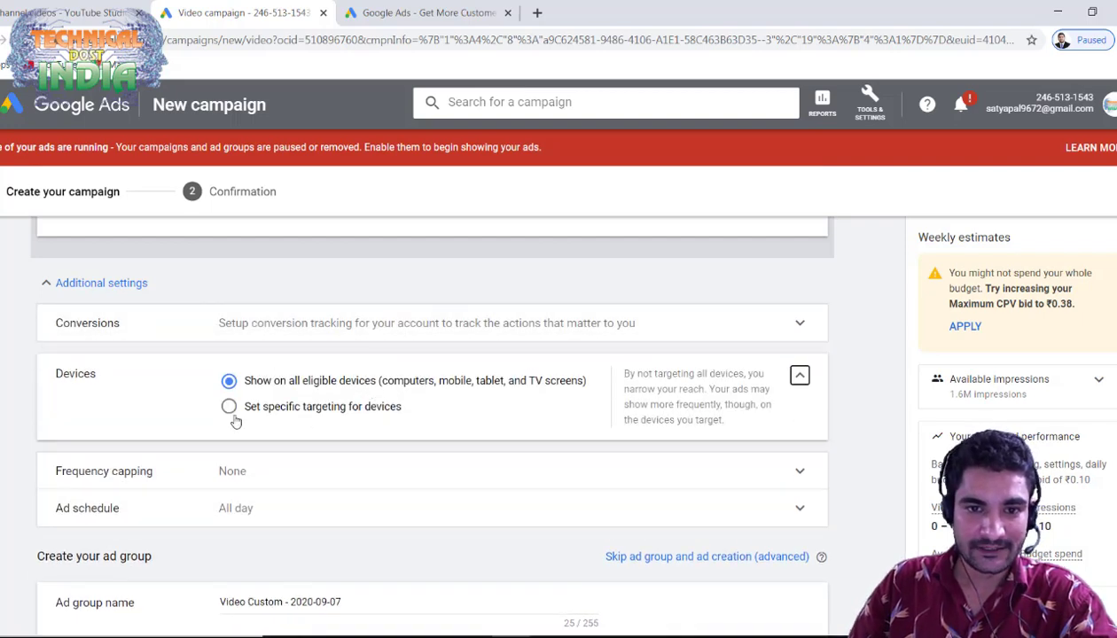
left_click(228, 406)
scroll(275, 443, "down", 1)
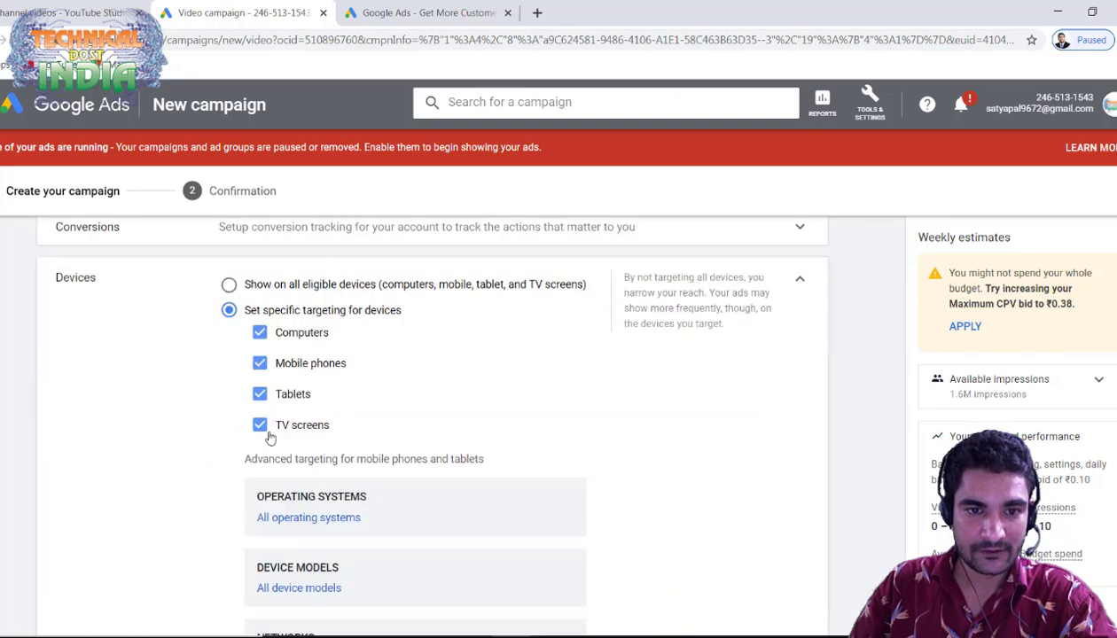
left_click(260, 426)
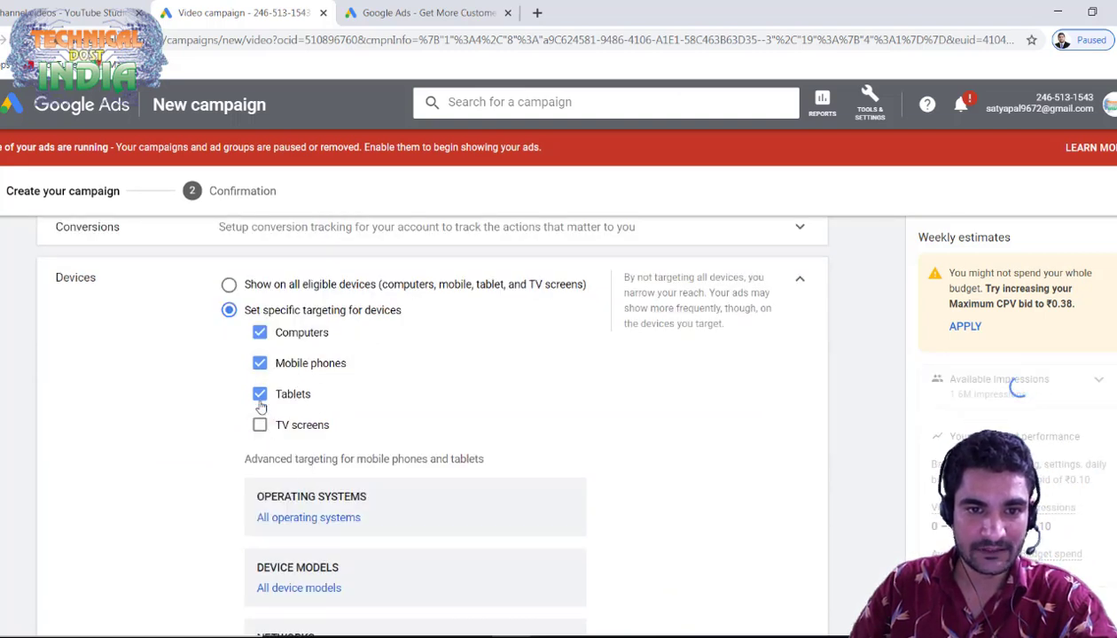
left_click(260, 394)
left_click(259, 333)
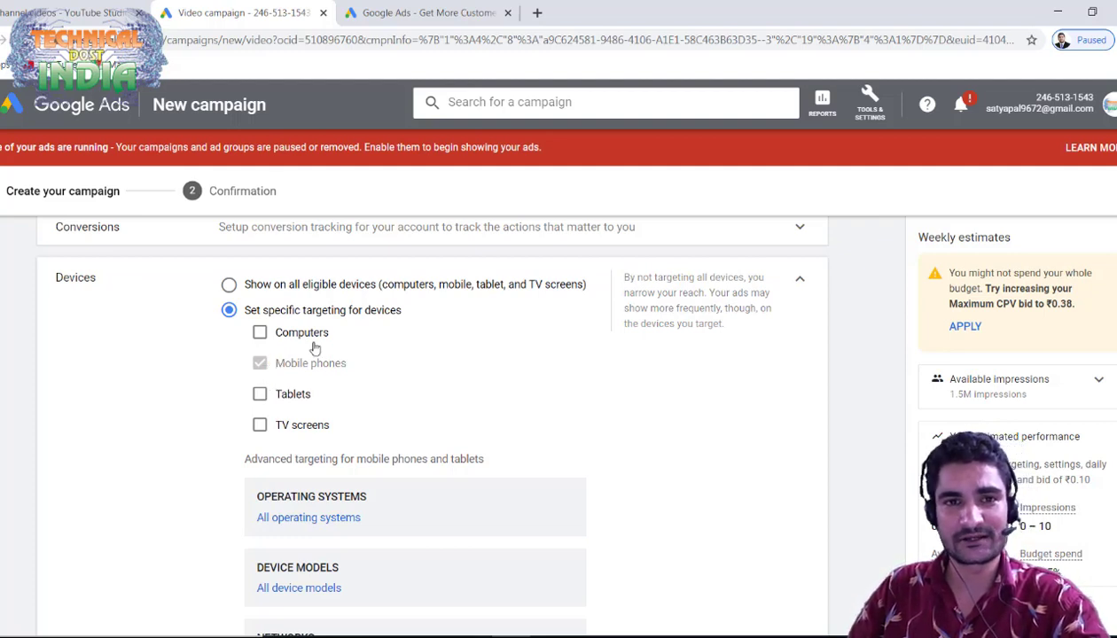
scroll(362, 438, "down", 3)
scroll(359, 439, "up", 4)
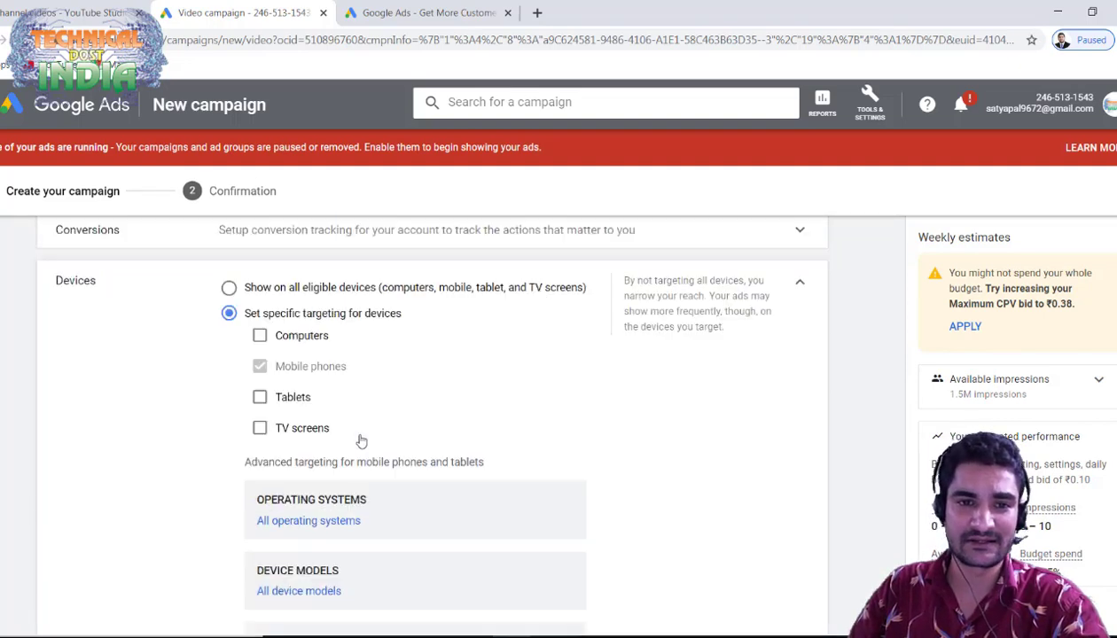
left_click(790, 382)
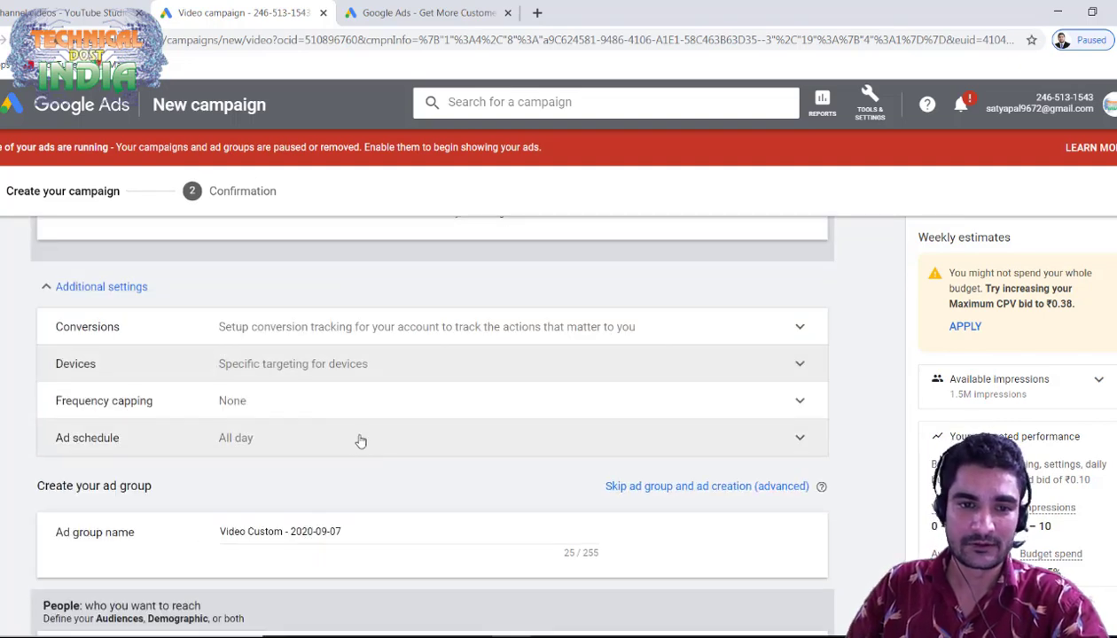
- Examine the ad schedule options, then review the ad group's people, content and bidding settings
left_click(337, 440)
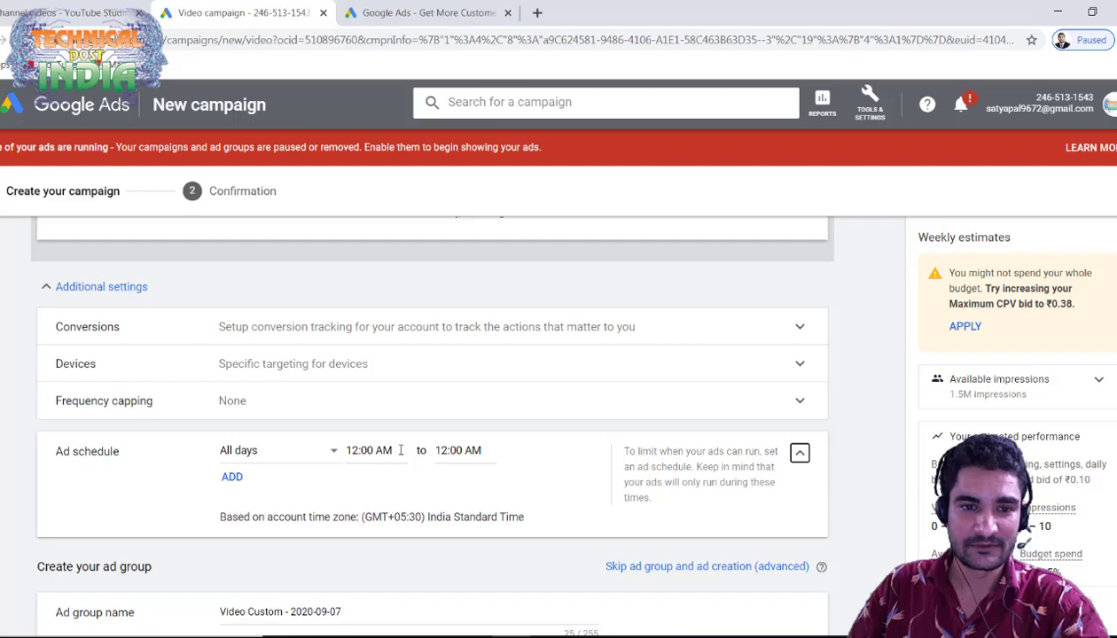
left_click(800, 452)
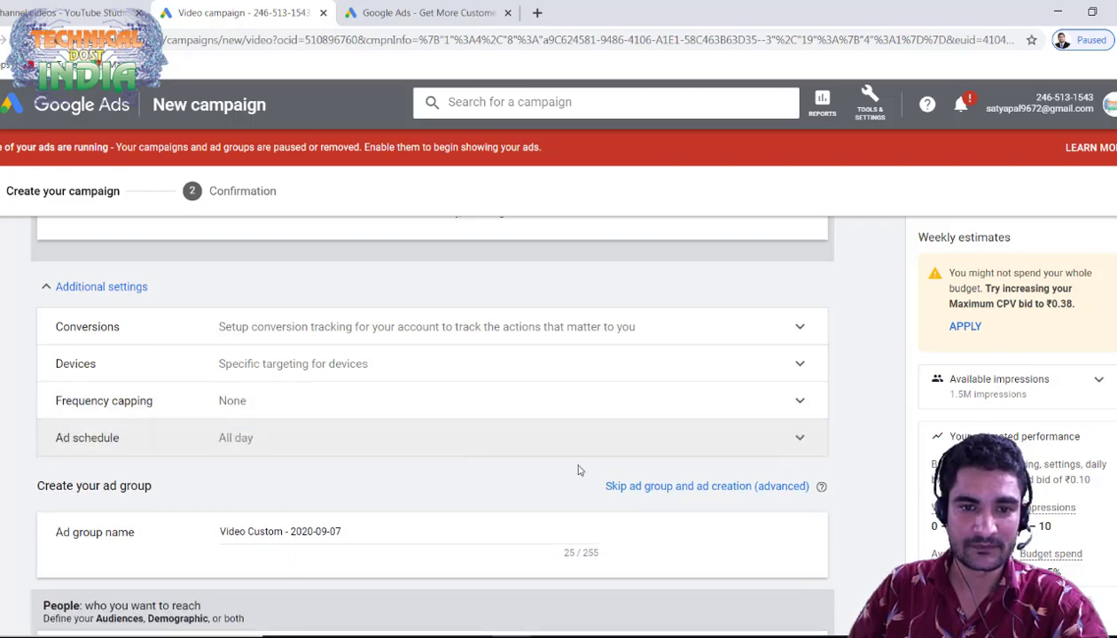
scroll(416, 465, "down", 1)
scroll(167, 434, "down", 2)
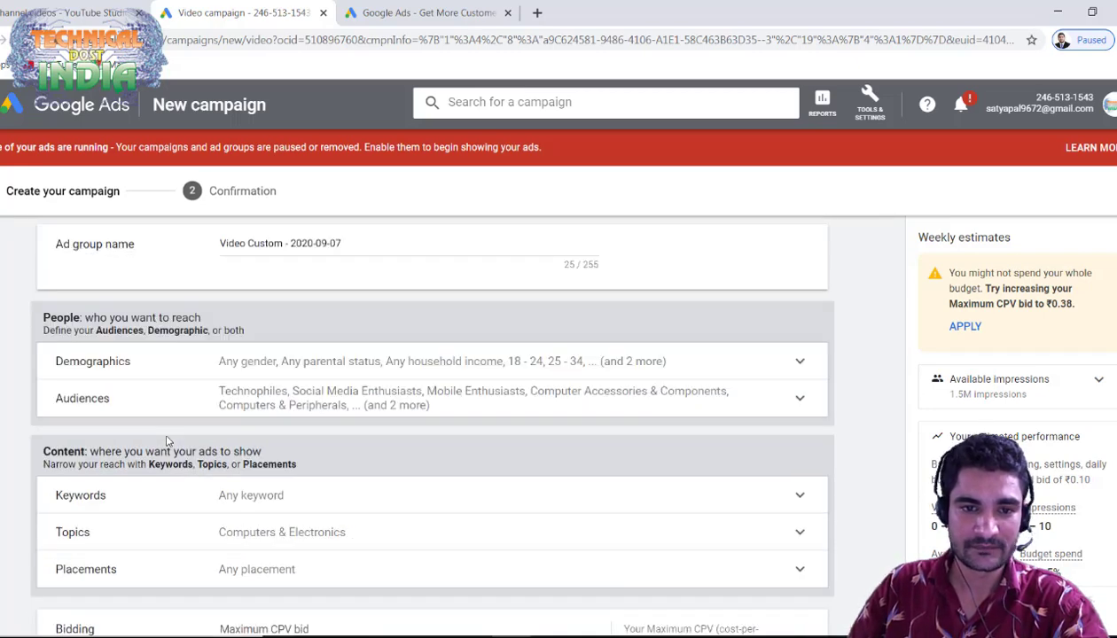
scroll(288, 451, "down", 1)
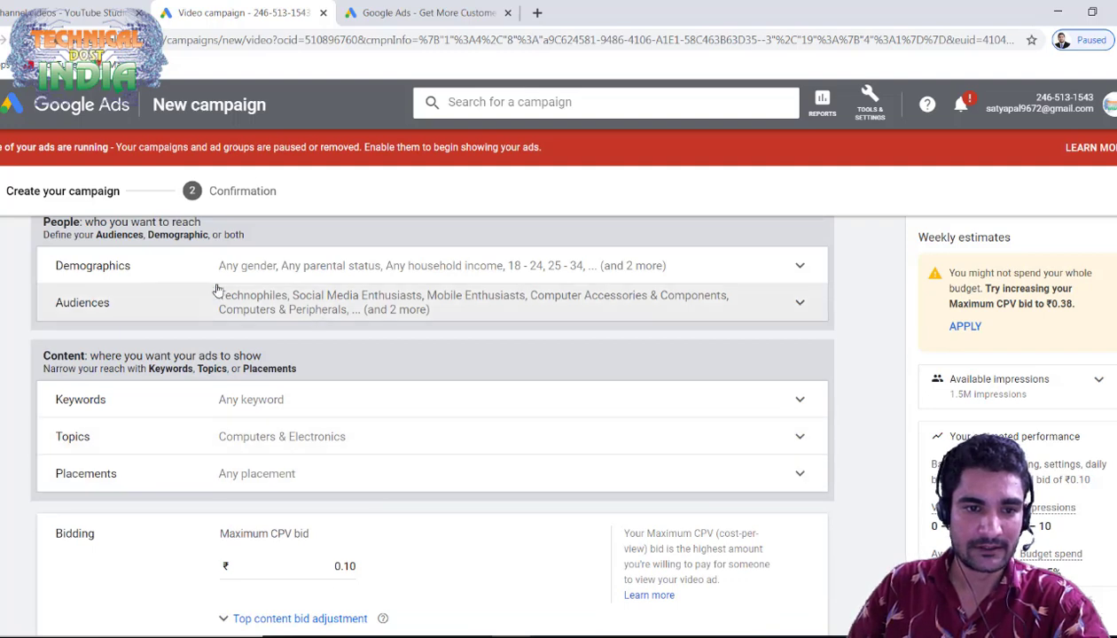
scroll(222, 467, "down", 2)
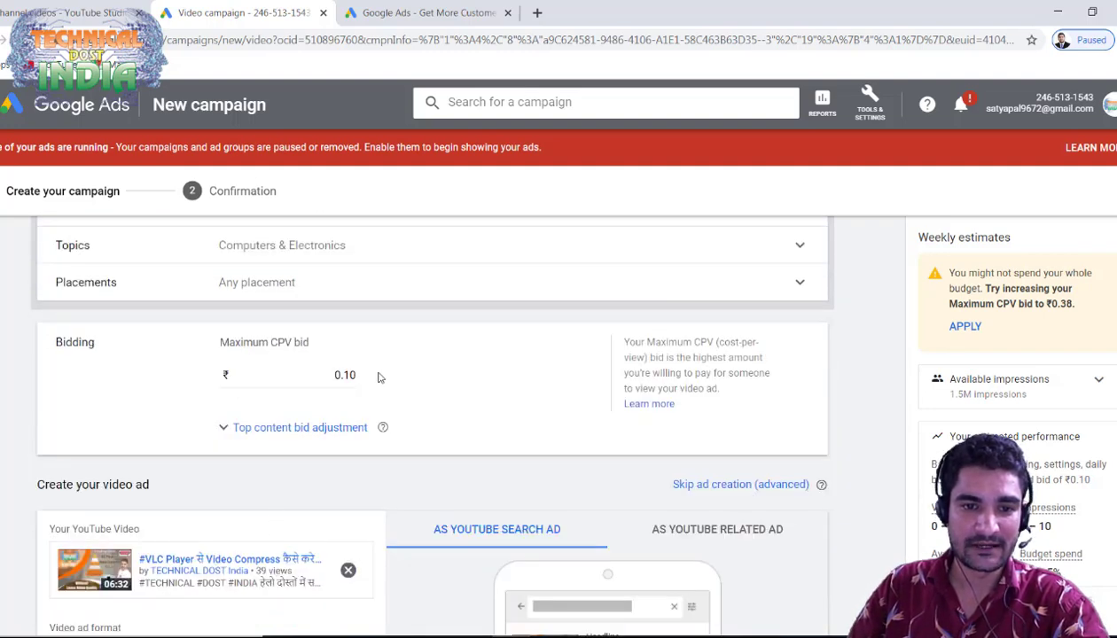
- Copy the VLC Player video's full title from its details in YouTube Studio and paste it as the Google Ads video ad's headline
scroll(453, 380, "down", 3)
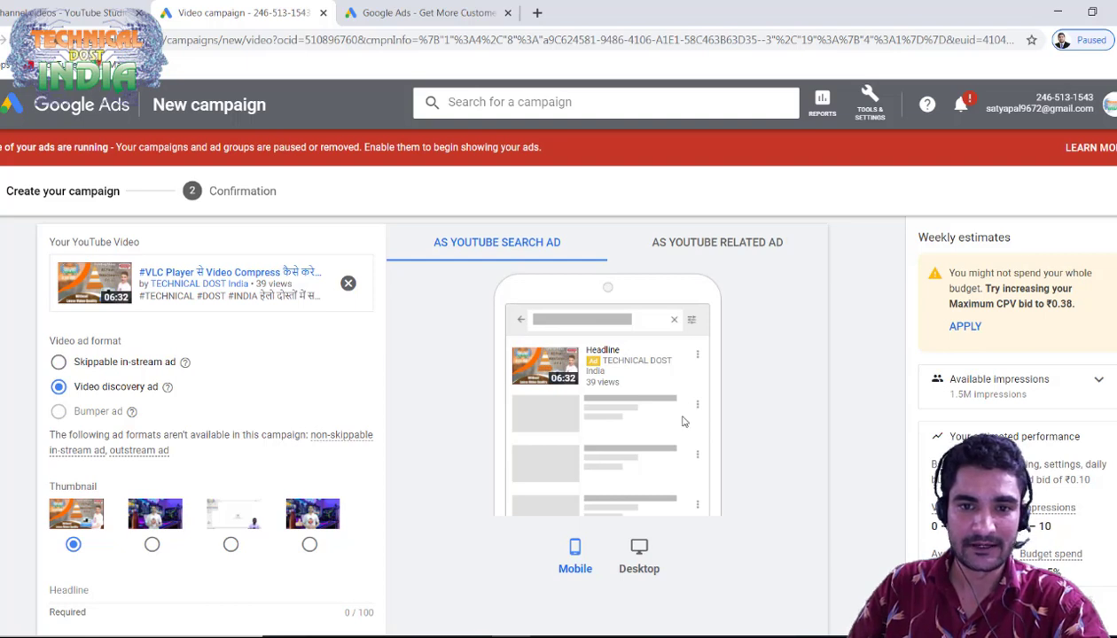
scroll(532, 416, "down", 2)
left_click(86, 396)
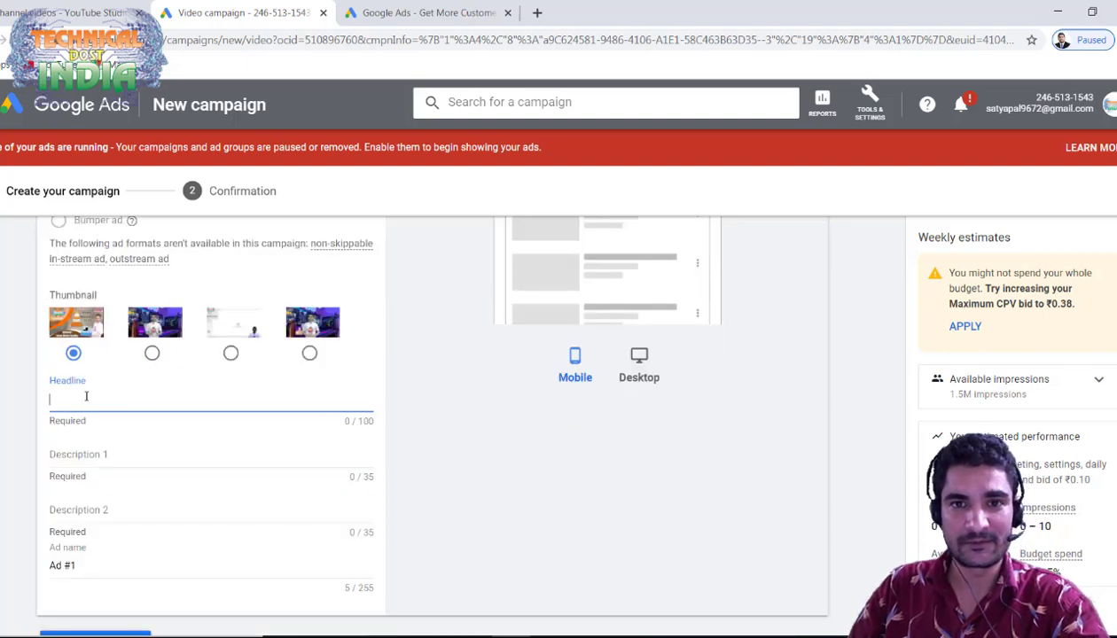
left_click(44, 13)
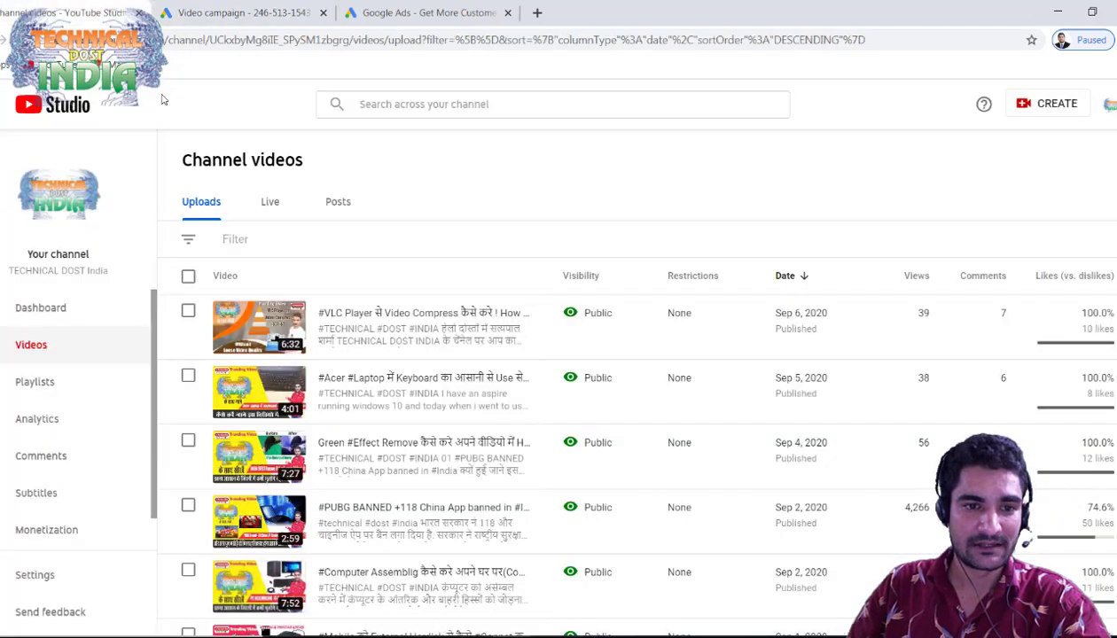
left_click(332, 327)
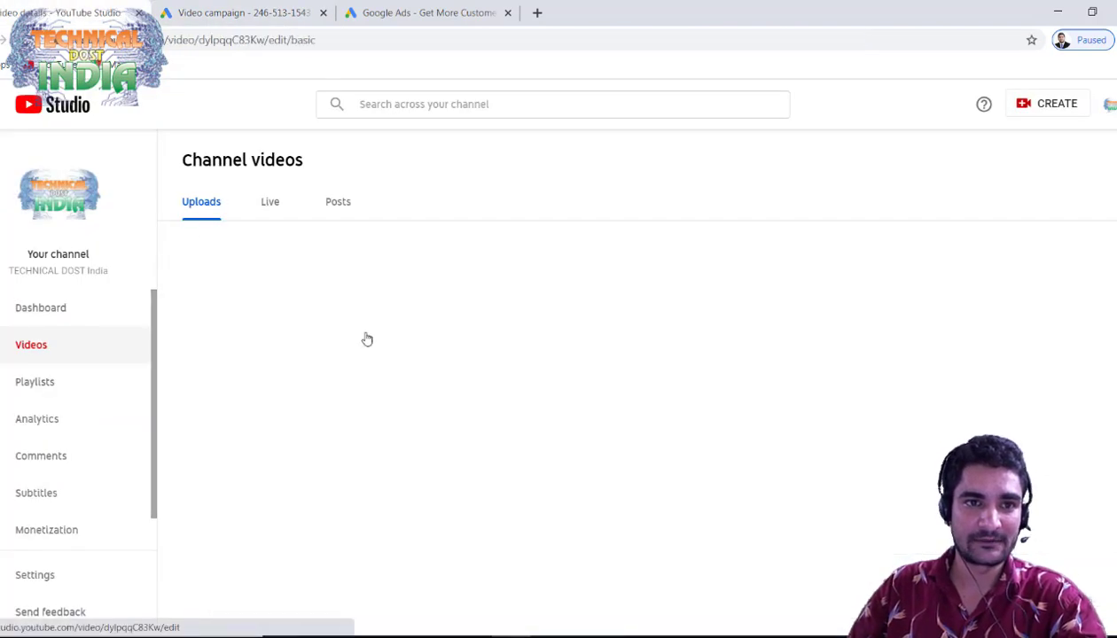
left_click(391, 272)
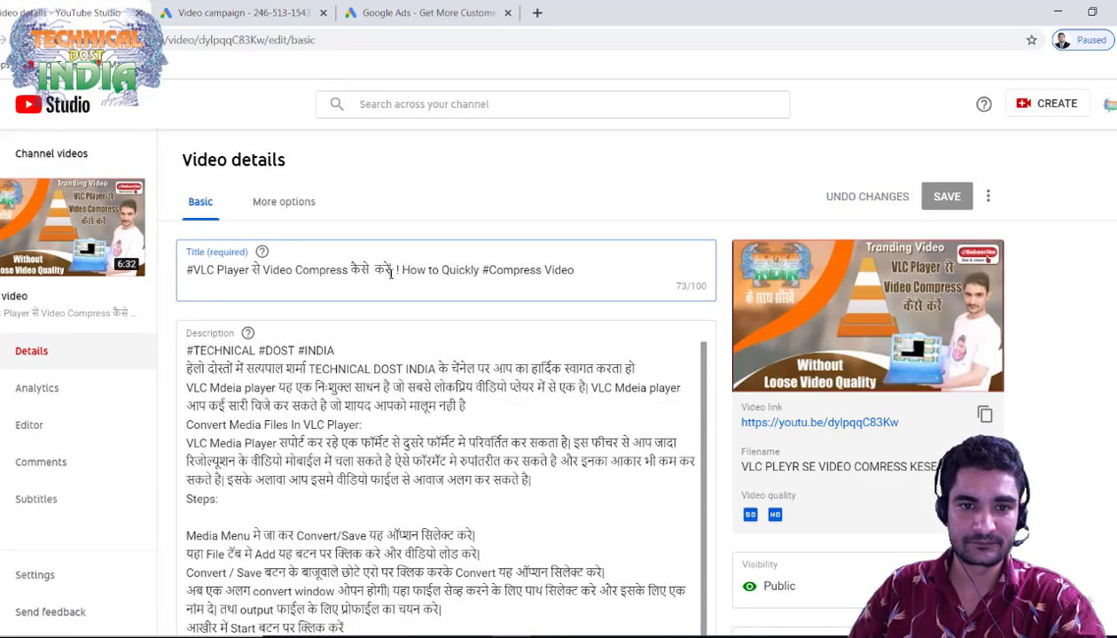
key("ctrl+a")
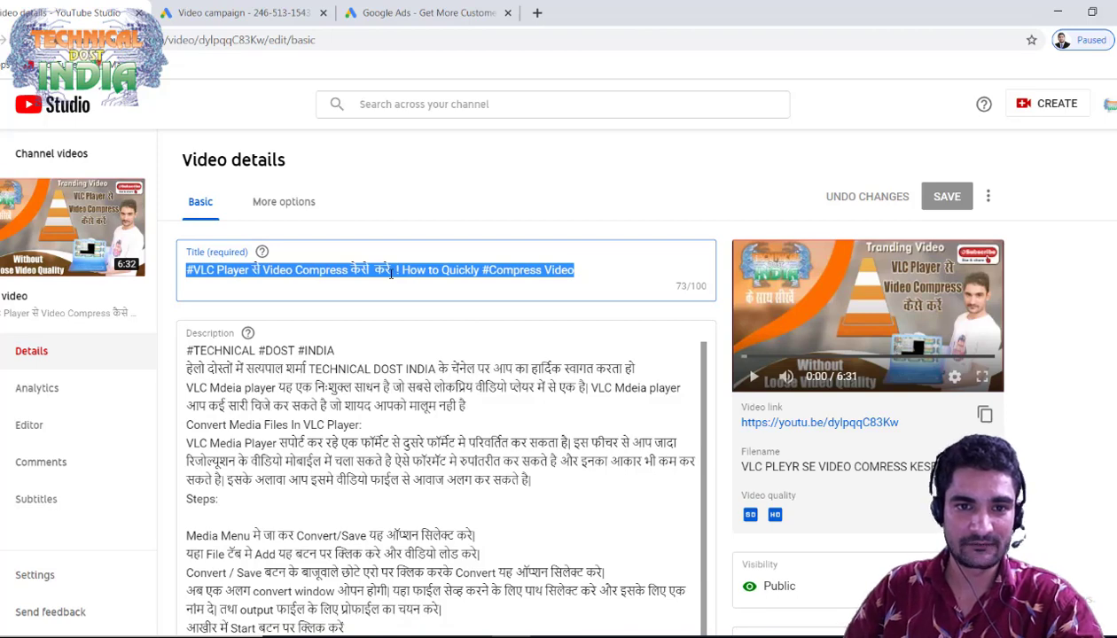
left_click(235, 12)
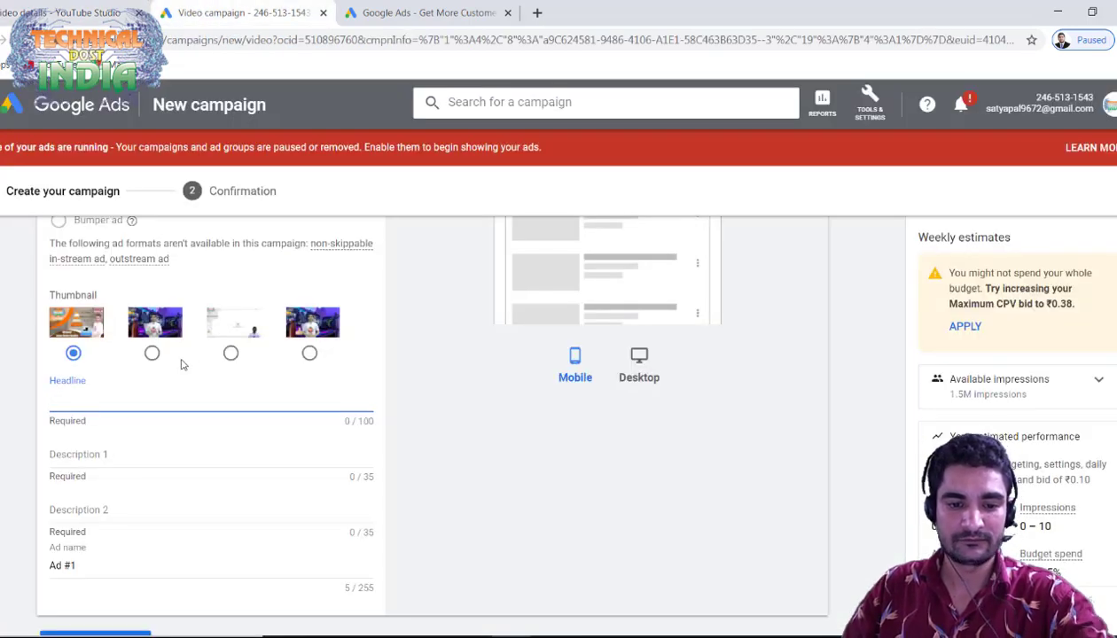
key("ctrl+v")
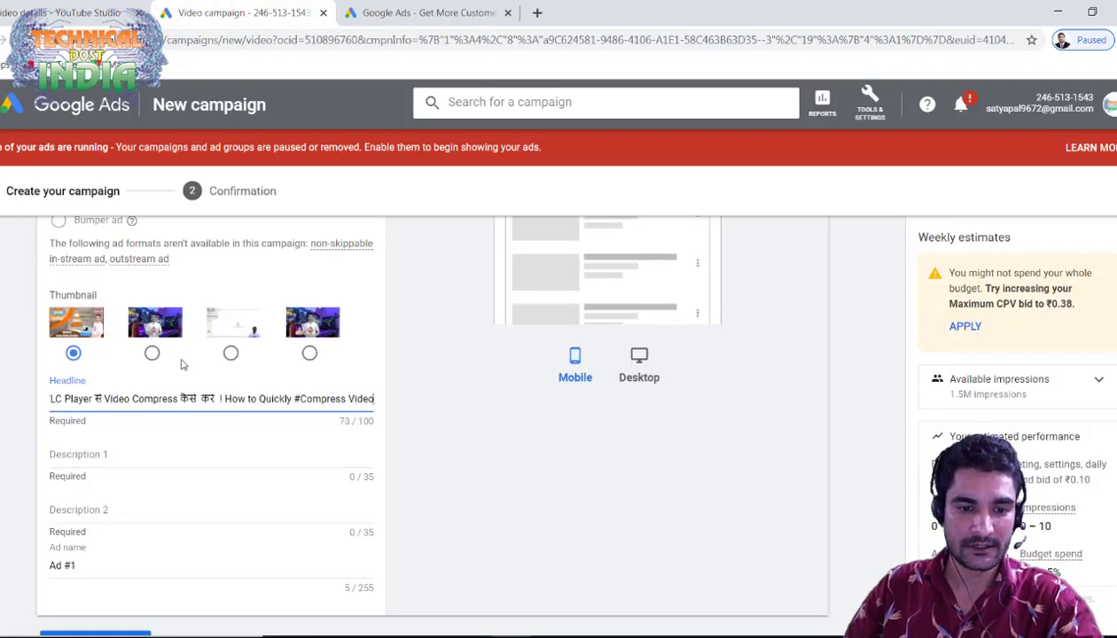
- Shorten the ad headline to "VLC Player से Video Compress कैसे करें How to Quickly", removing the hash sign, exclamation mark and ending hashtag phrase
key("BackSpace")
key("BackSpace")
key("BackSpace")
key("BackSpace")
key("BackSpace")
key("BackSpace")
key("BackSpace")
key("BackSpace")
key("BackSpace")
key("BackSpace")
key("BackSpace")
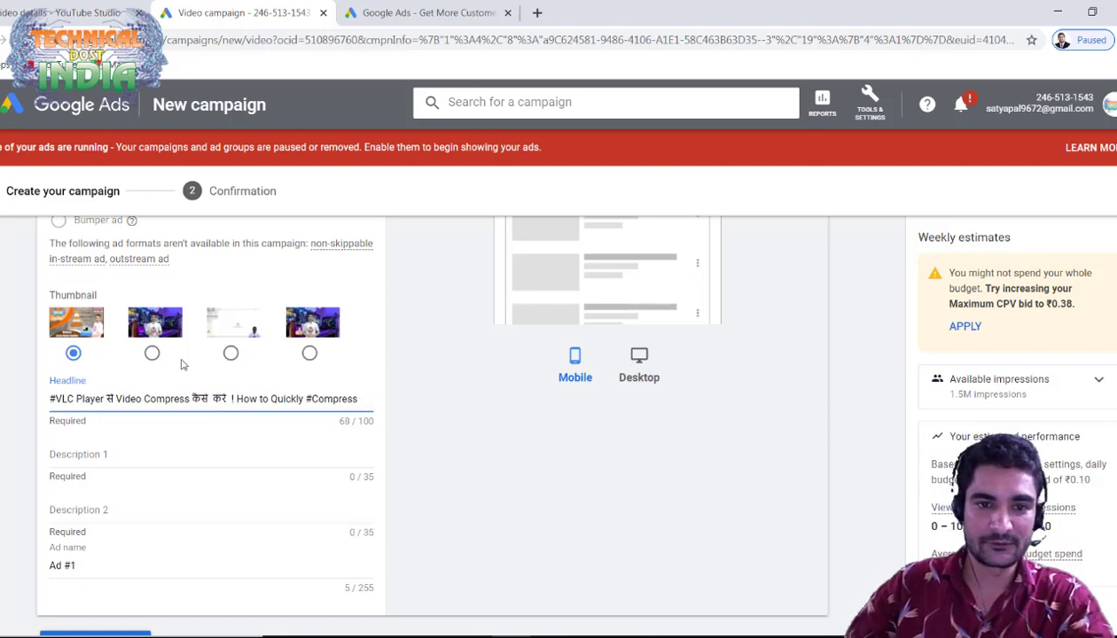
key("BackSpace")
key("BackSpace")
key("BackSpace")
key("BackSpace")
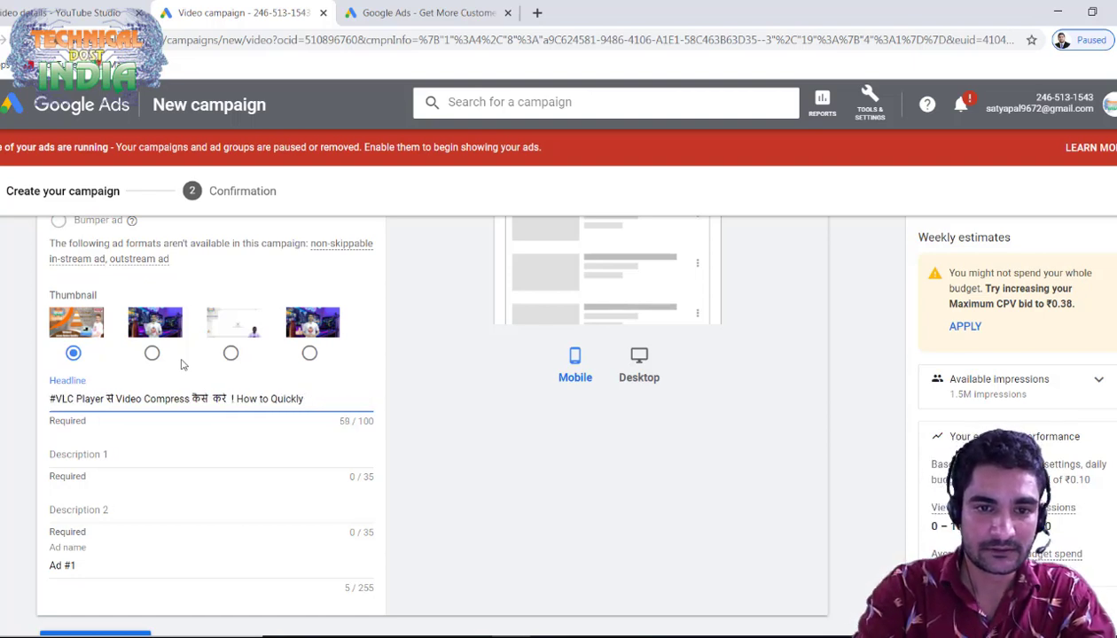
key("BackSpace")
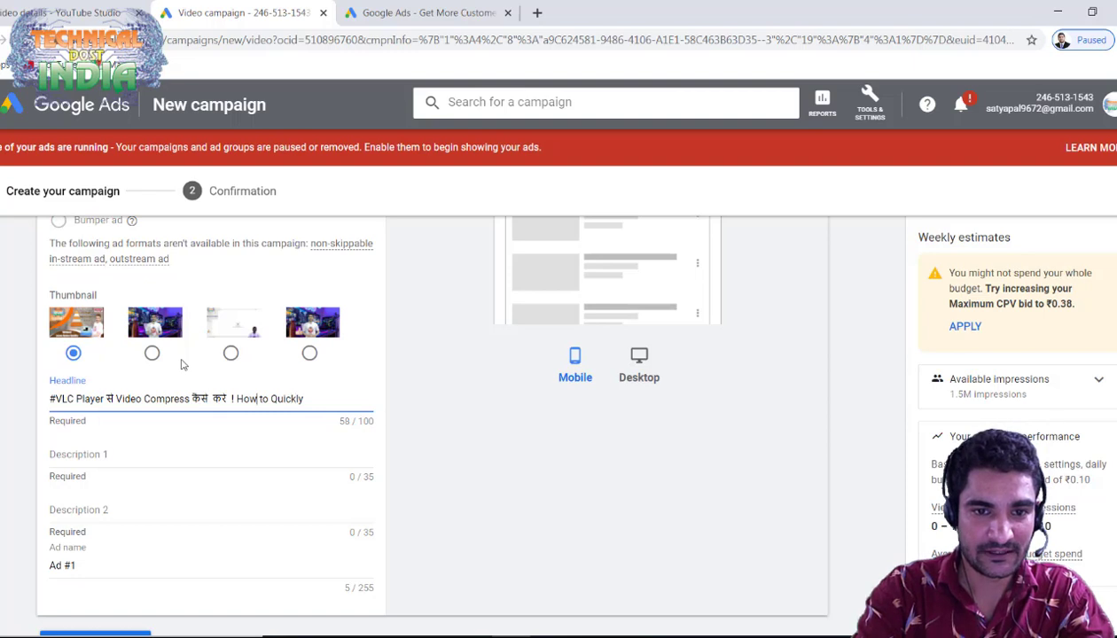
key("Left")
key("Left")
key("Left")
key("Left")
key("BackSpace")
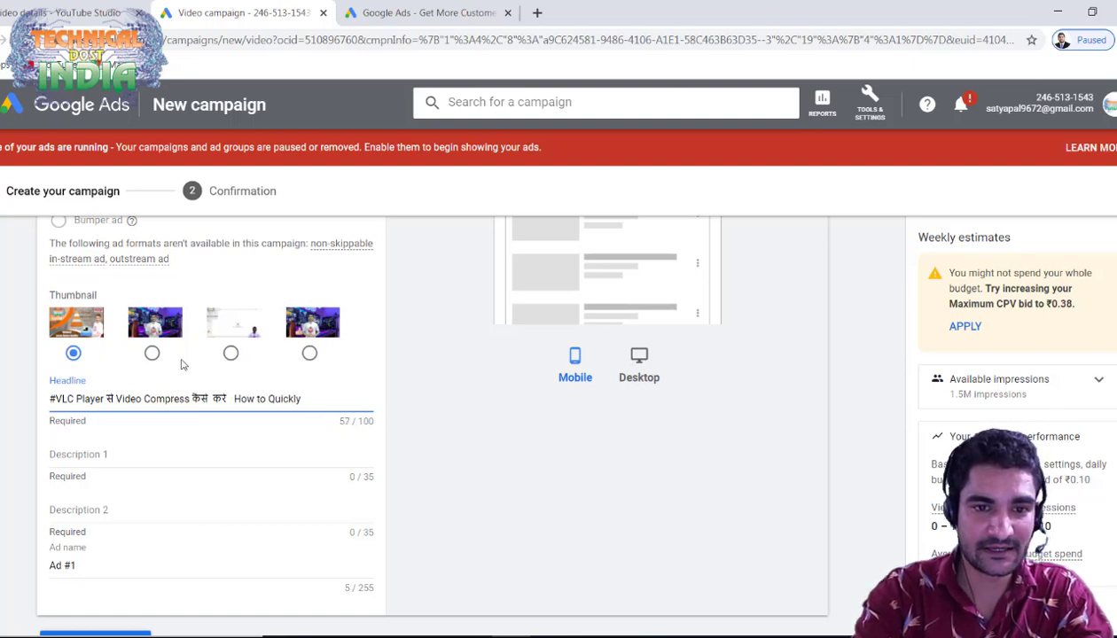
key("Left")
key("Left")
key("Left")
key("Left")
key("Left")
key("Left")
key("Left")
key("Left")
key("Left")
key("Left")
key("Left")
key("Left")
key("Left")
key("Left")
key("Left")
key("Left")
key("Left")
key("Left")
key("Left")
key("Left")
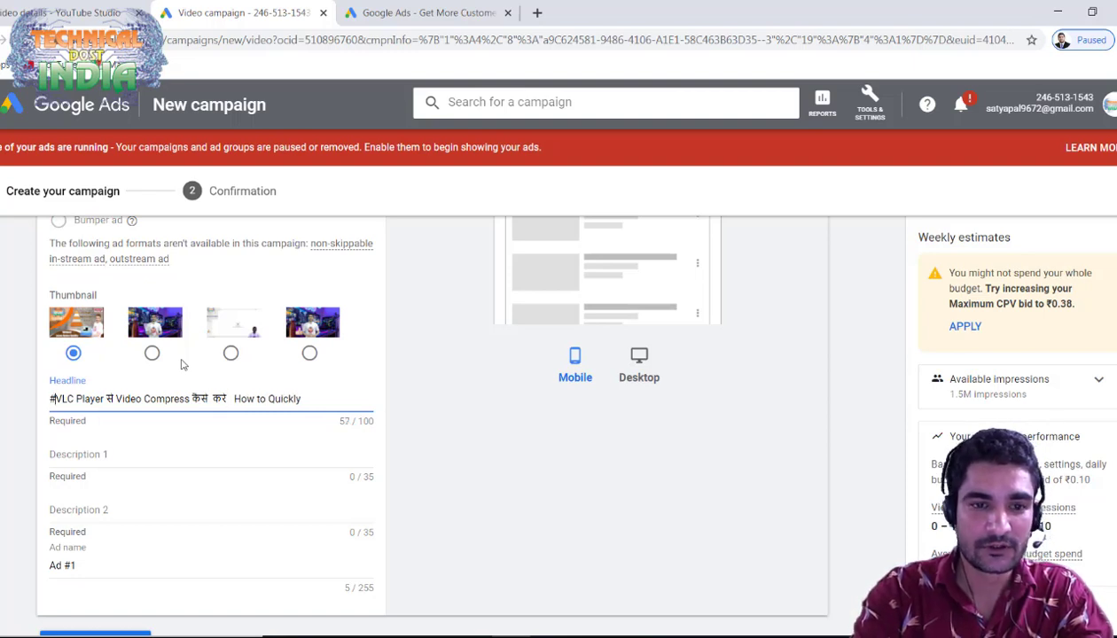
key("BackSpace")
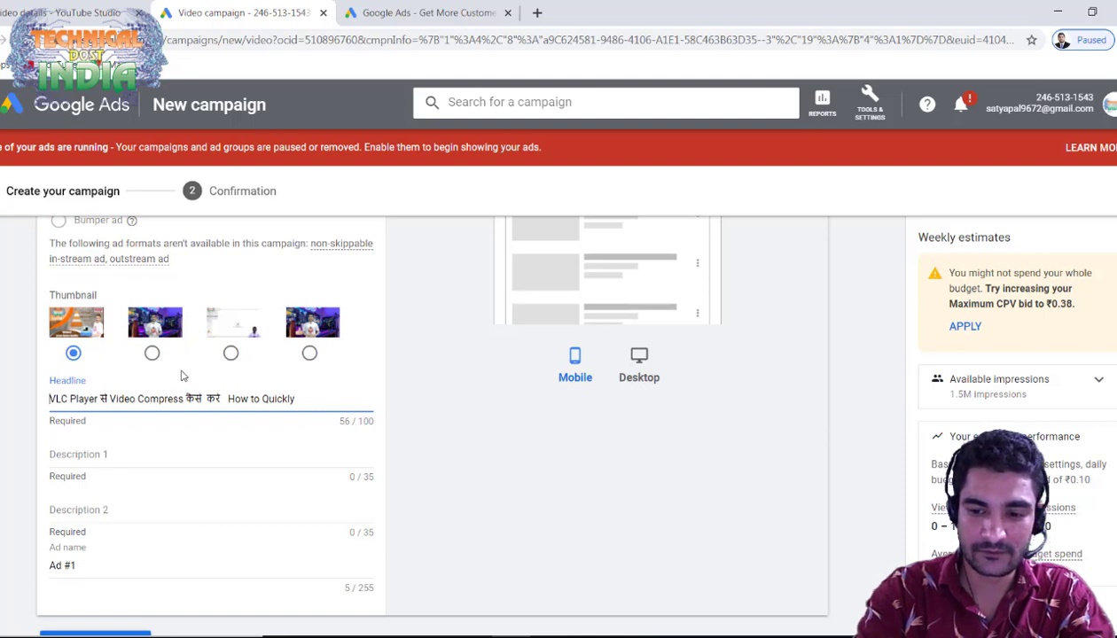
- Fill in the ad's Description 1 with "video compress kese karev" and Description 2 with "quickly"
left_click(97, 454)
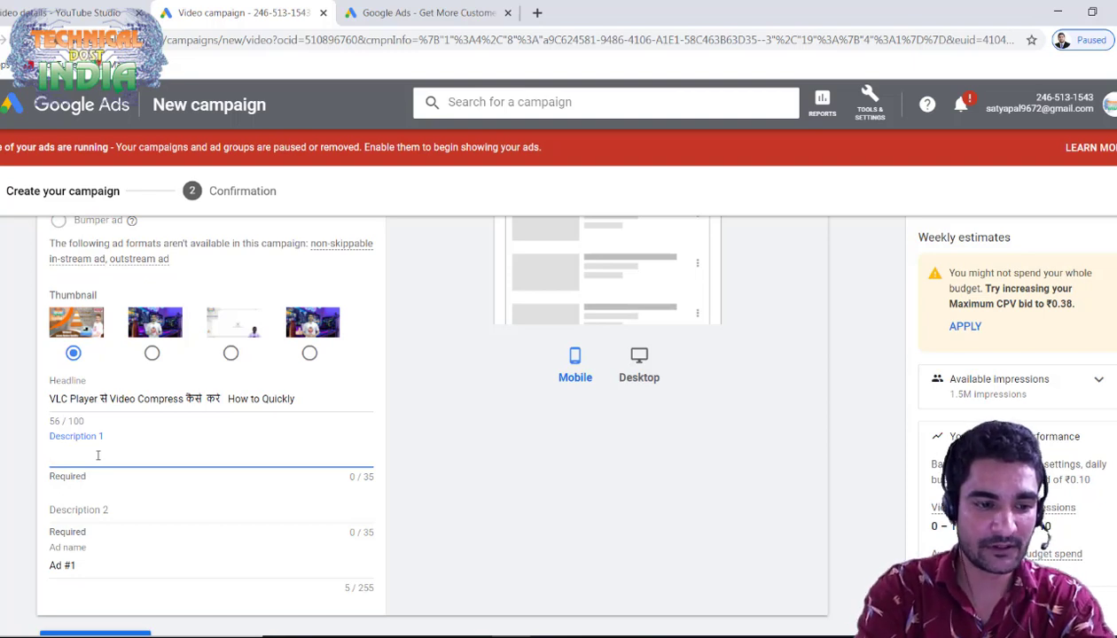
type("video ")
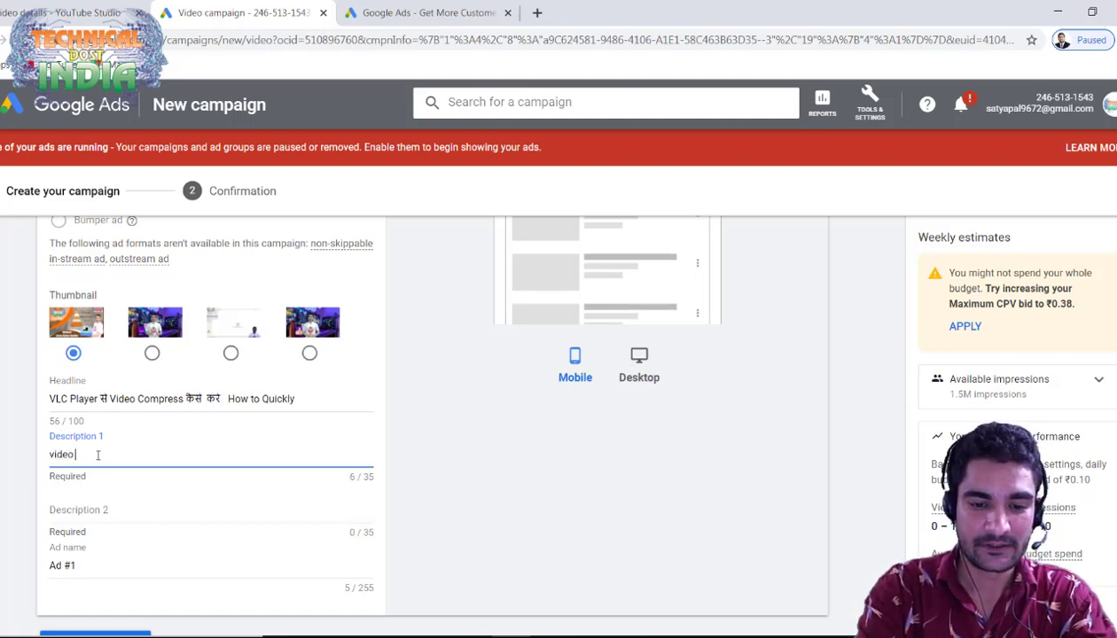
type("com")
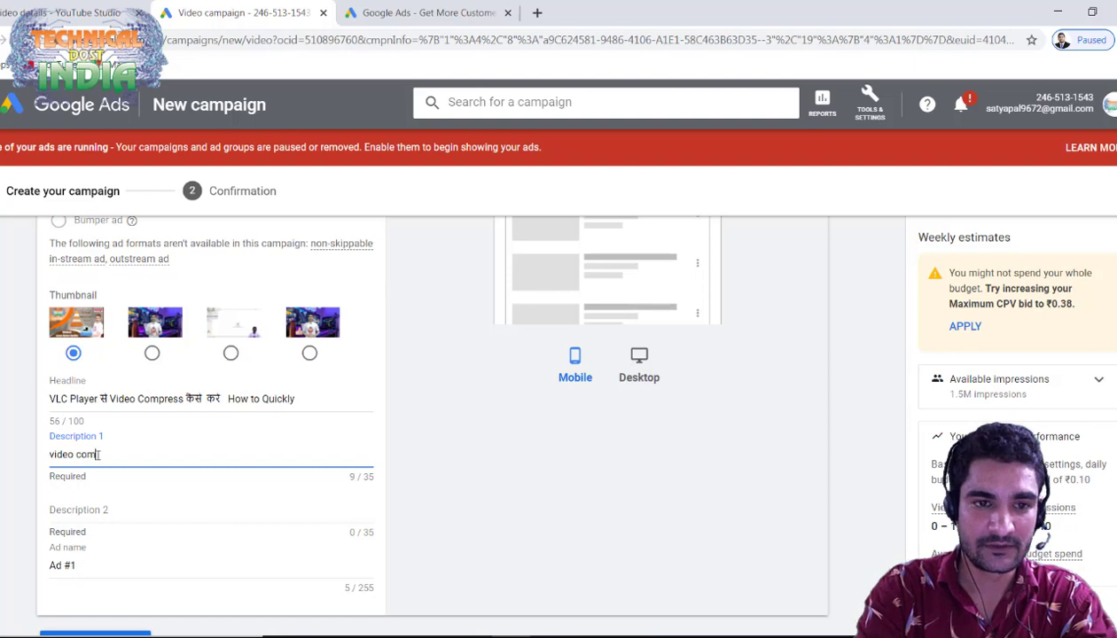
type("press kese karev")
left_click(108, 512)
type("ckly")
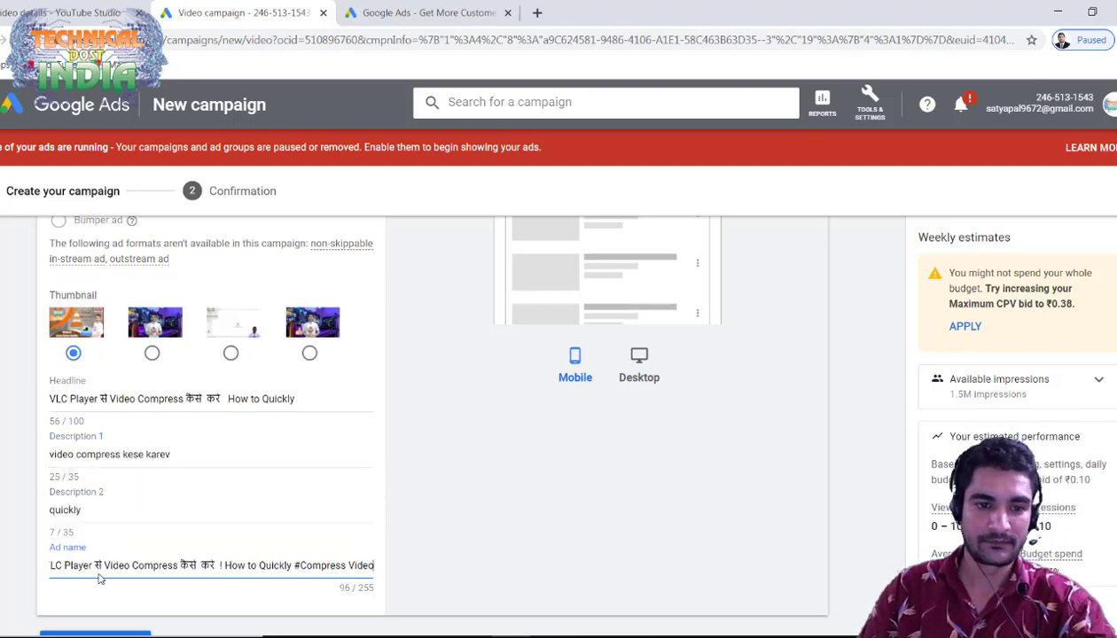
- Paste the copied video title into the ad name and trim it to "Player से Video Compress कैसे करें ! How to Quickly"
key("BackSpace")
key("BackSpace")
key("BackSpace")
key("BackSpace")
key("BackSpace")
key("BackSpace")
key("BackSpace")
key("BackSpace")
key("BackSpace")
key("BackSpace")
key("BackSpace")
key("BackSpace")
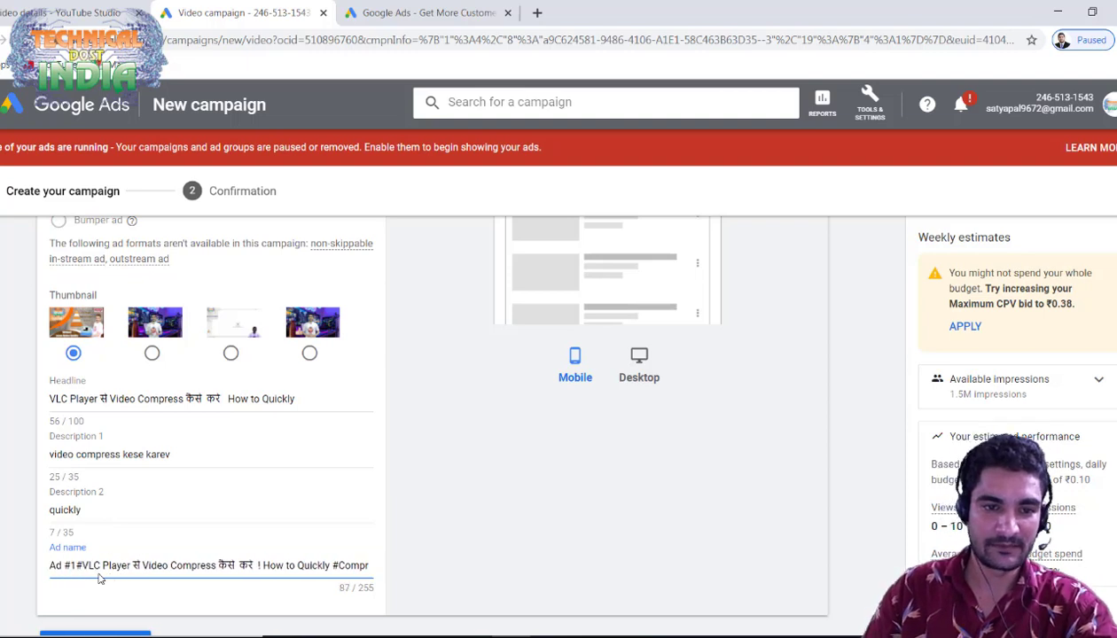
key("BackSpace")
key("BackSpace")
key("BackSpace")
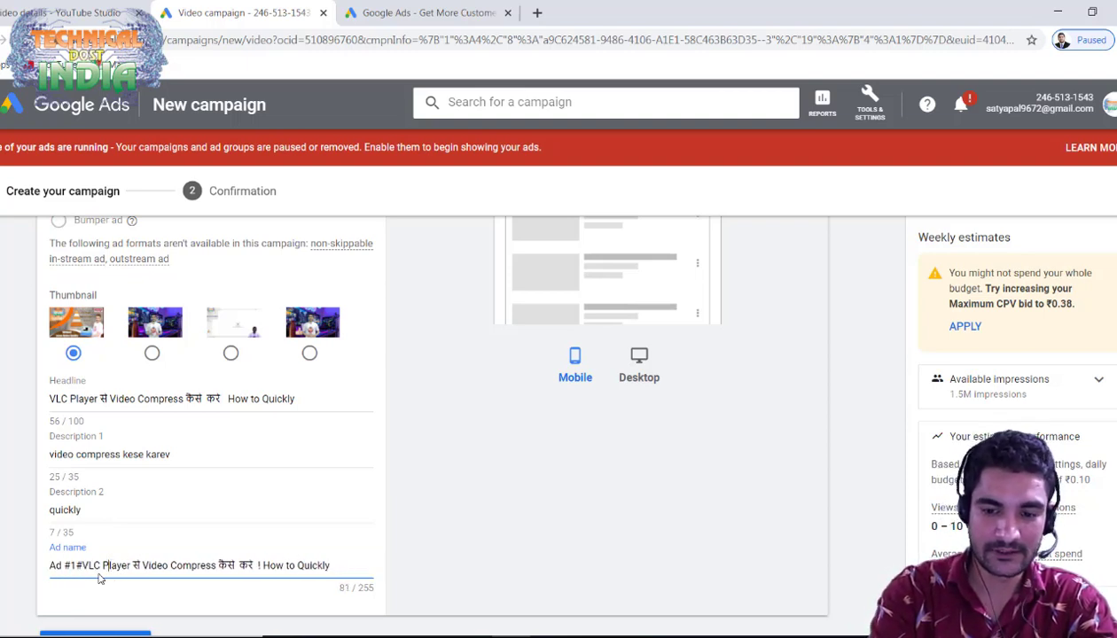
key("BackSpace")
key("BackSpace")
key("BackSpace")
key("BackSpace")
key("BackSpace")
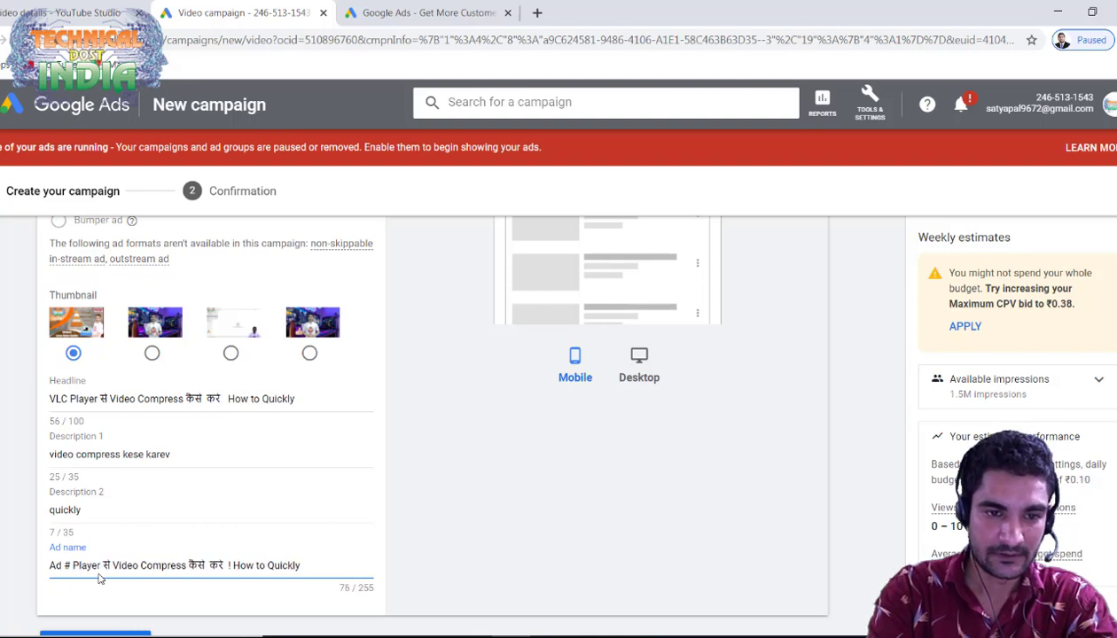
key("BackSpace")
key("BackSpace")
key("BackSpace")
key("BackSpace")
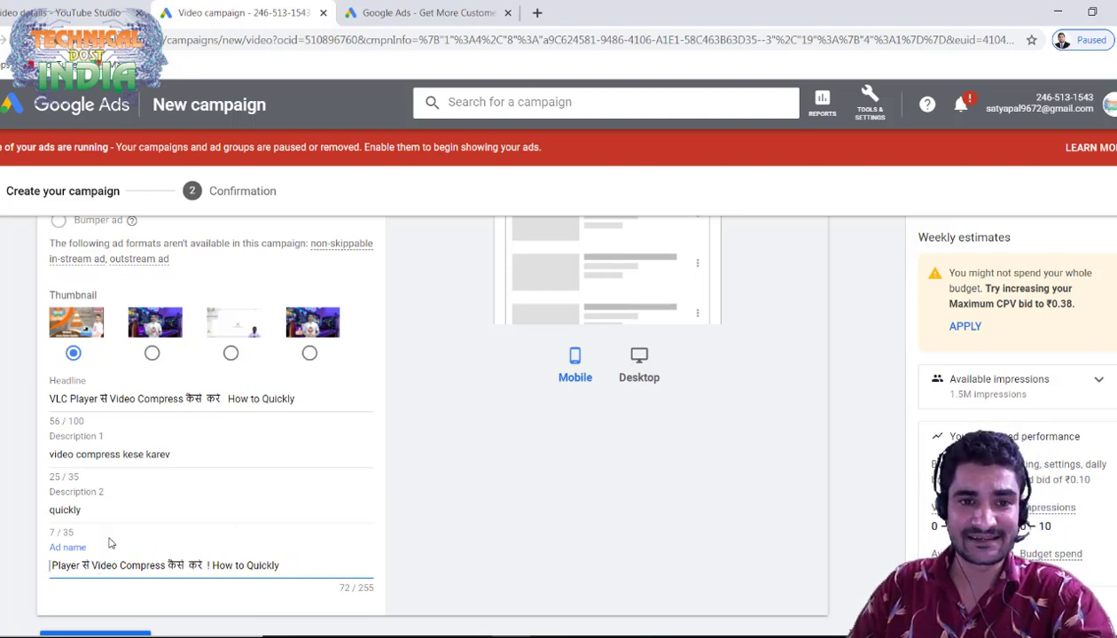
- Create the video campaign and continue from the confirmation to its ad groups
scroll(112, 533, "down", 2)
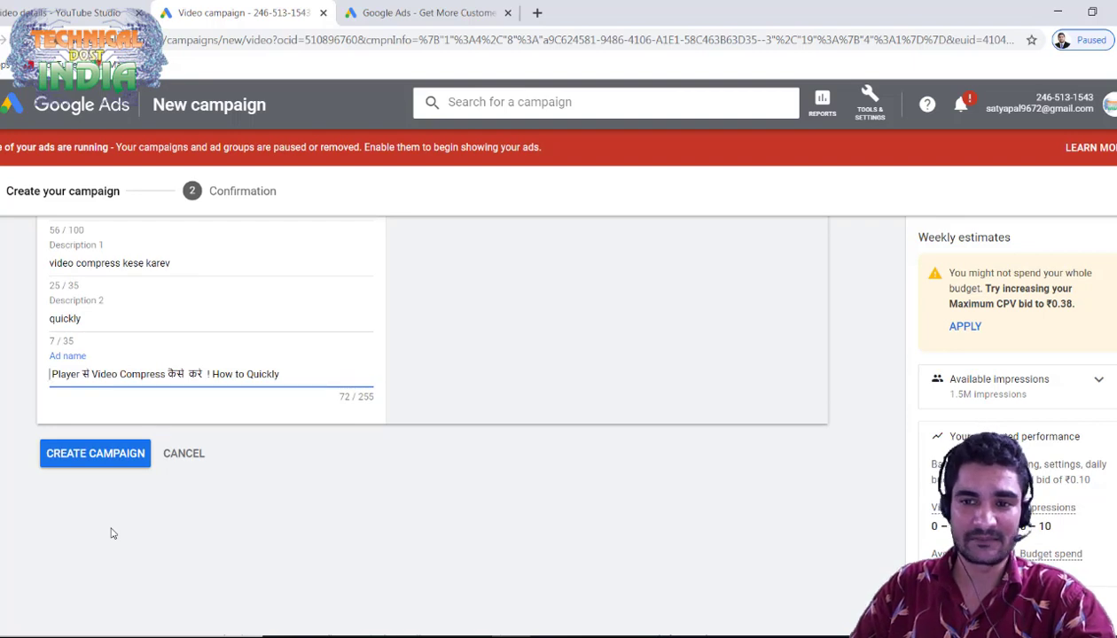
left_click(91, 457)
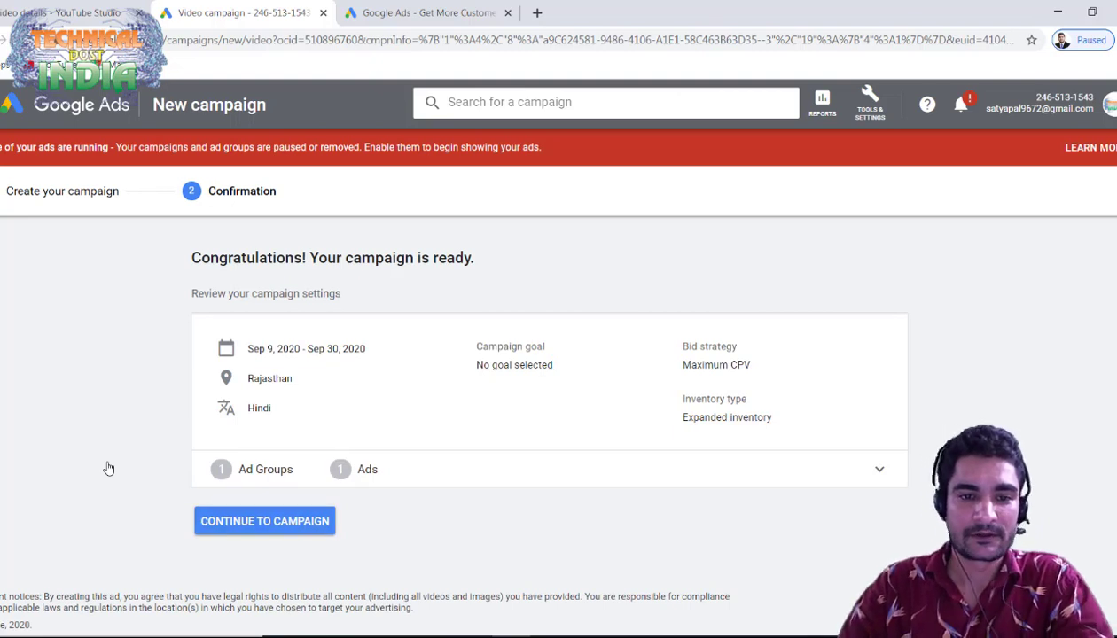
key("Return")
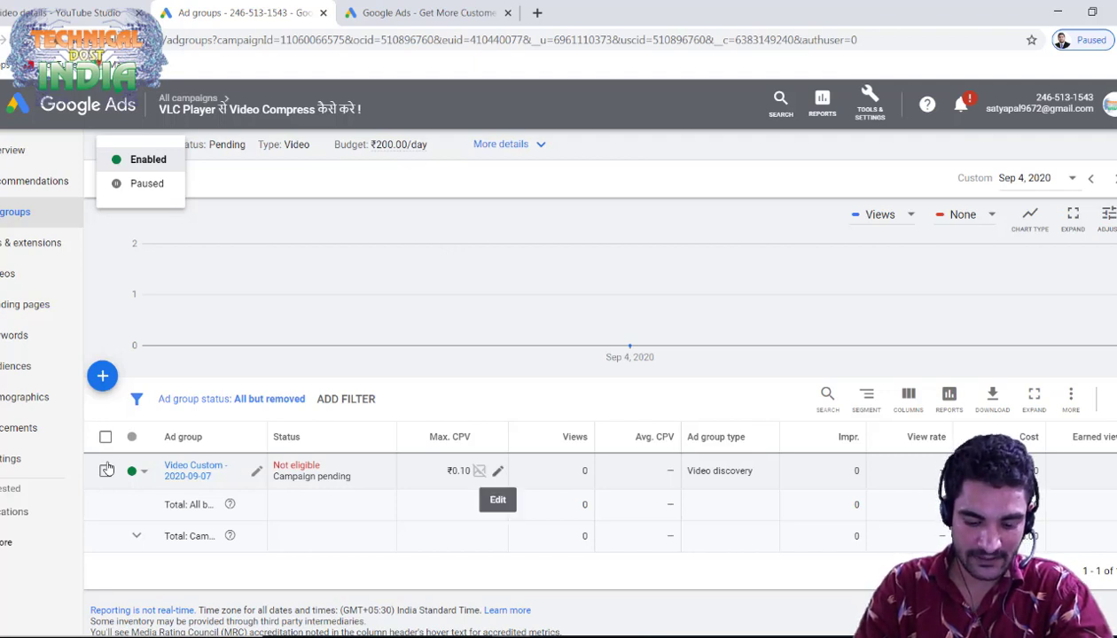
- Open the maximum CPV bid of the campaign's video discovery ad group for editing
left_click(497, 471)
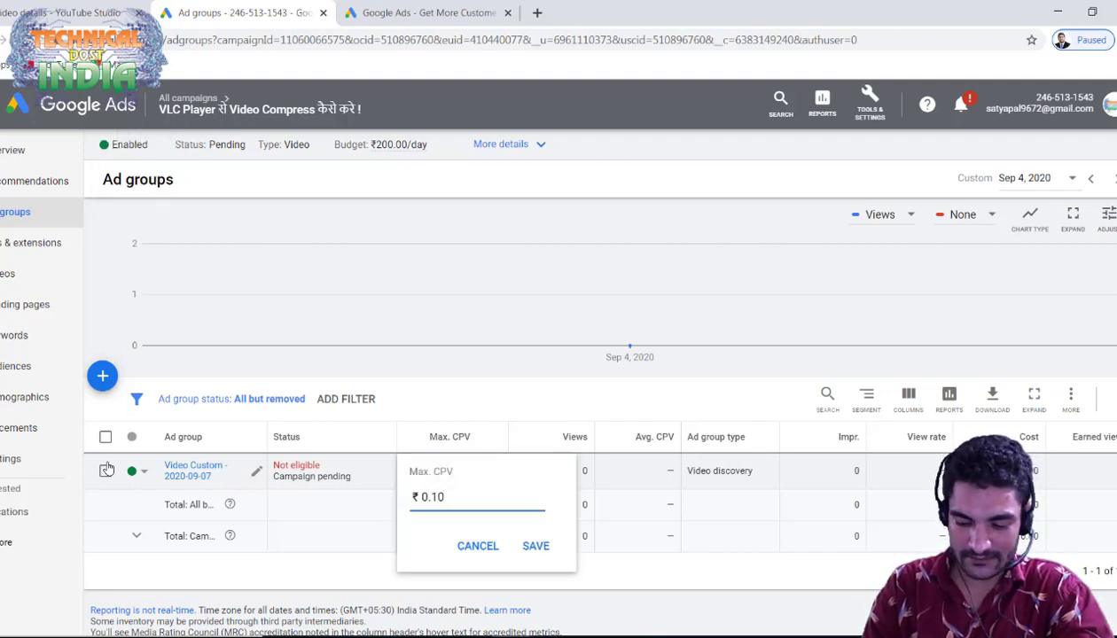